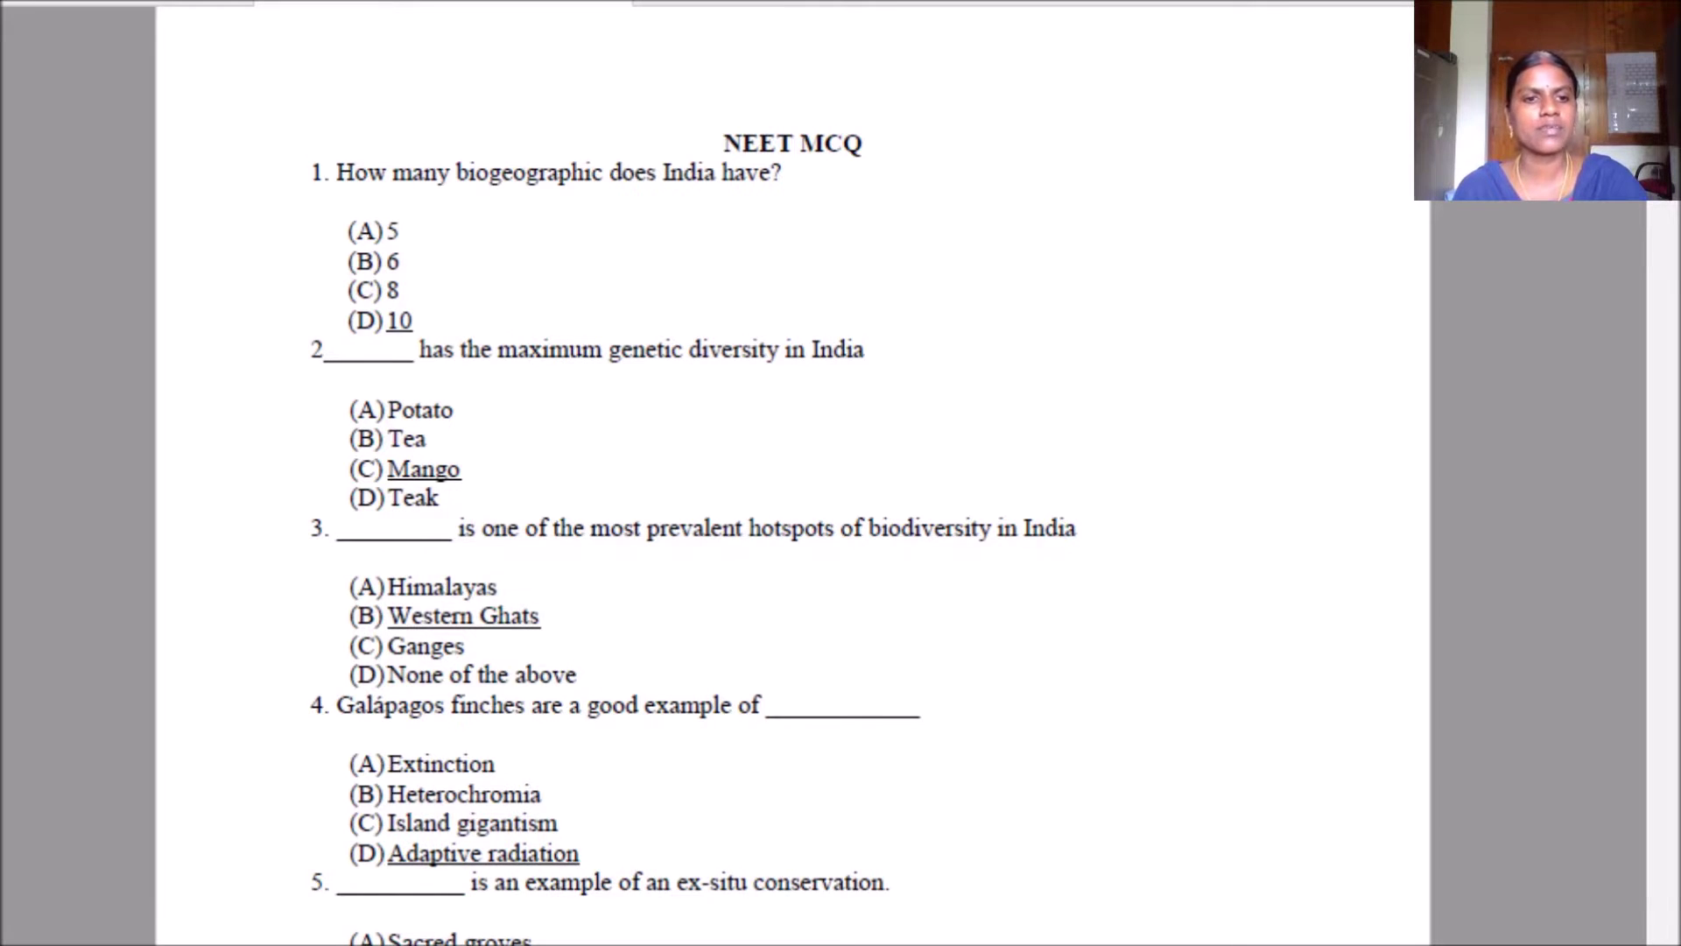
{"action": "scroll", "coordinate": [789, 525], "scroll_direction": "down", "scroll_amount": 2}
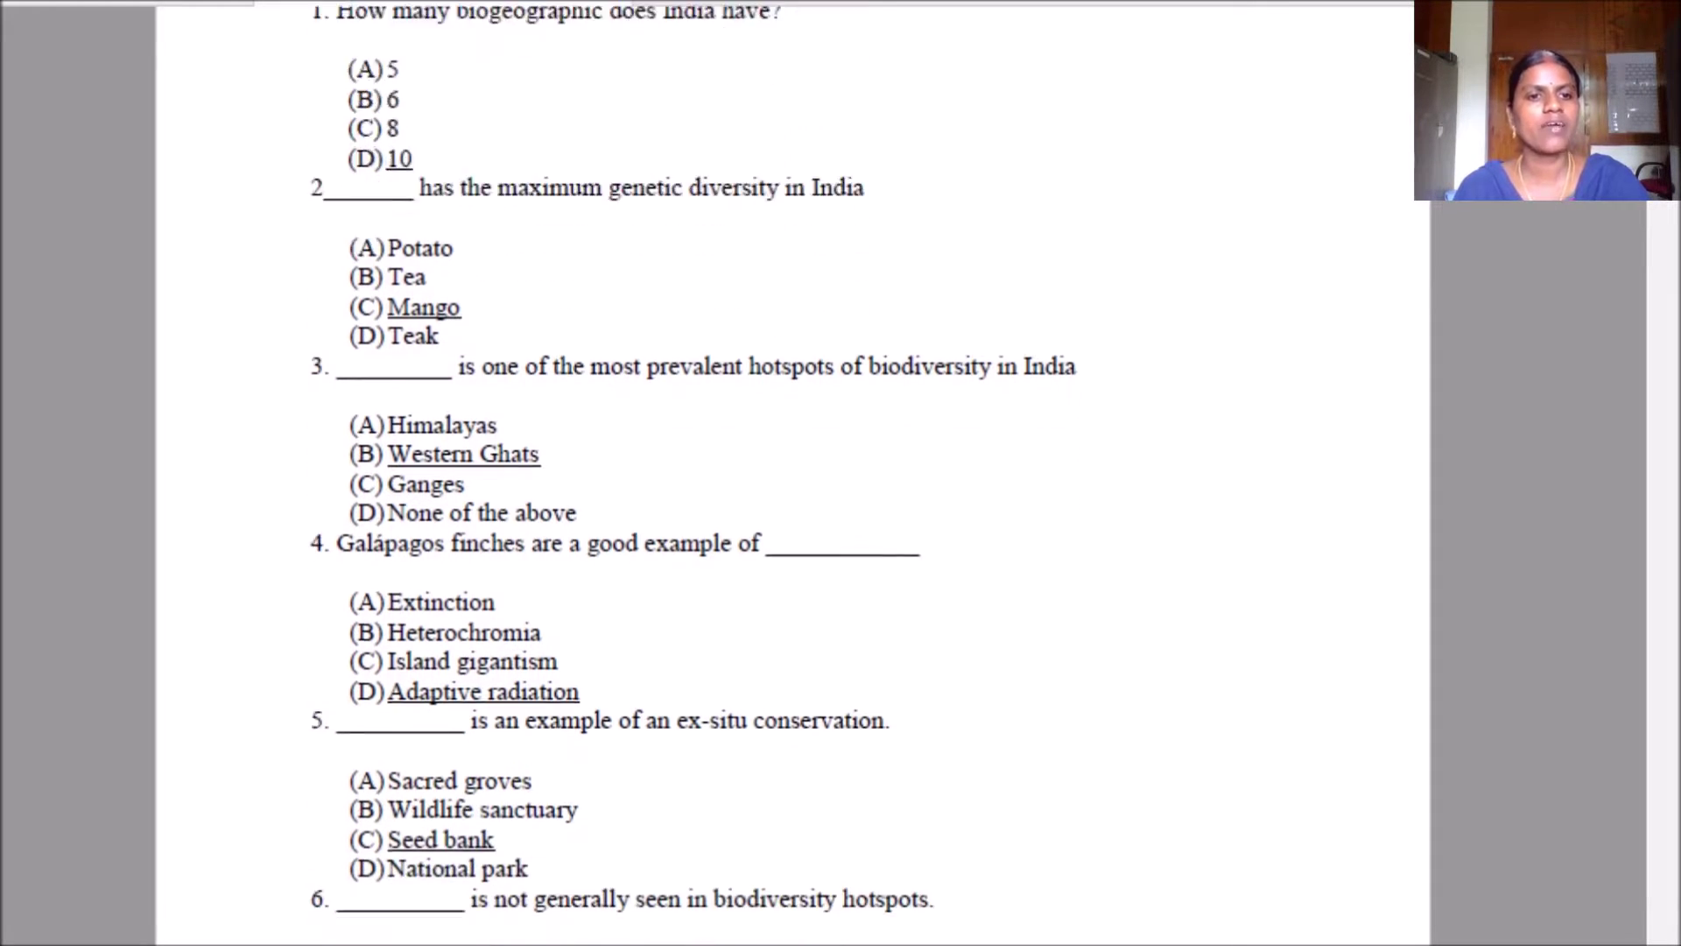
{"action": "scroll", "coordinate": [788, 526], "scroll_direction": "down", "scroll_amount": 2}
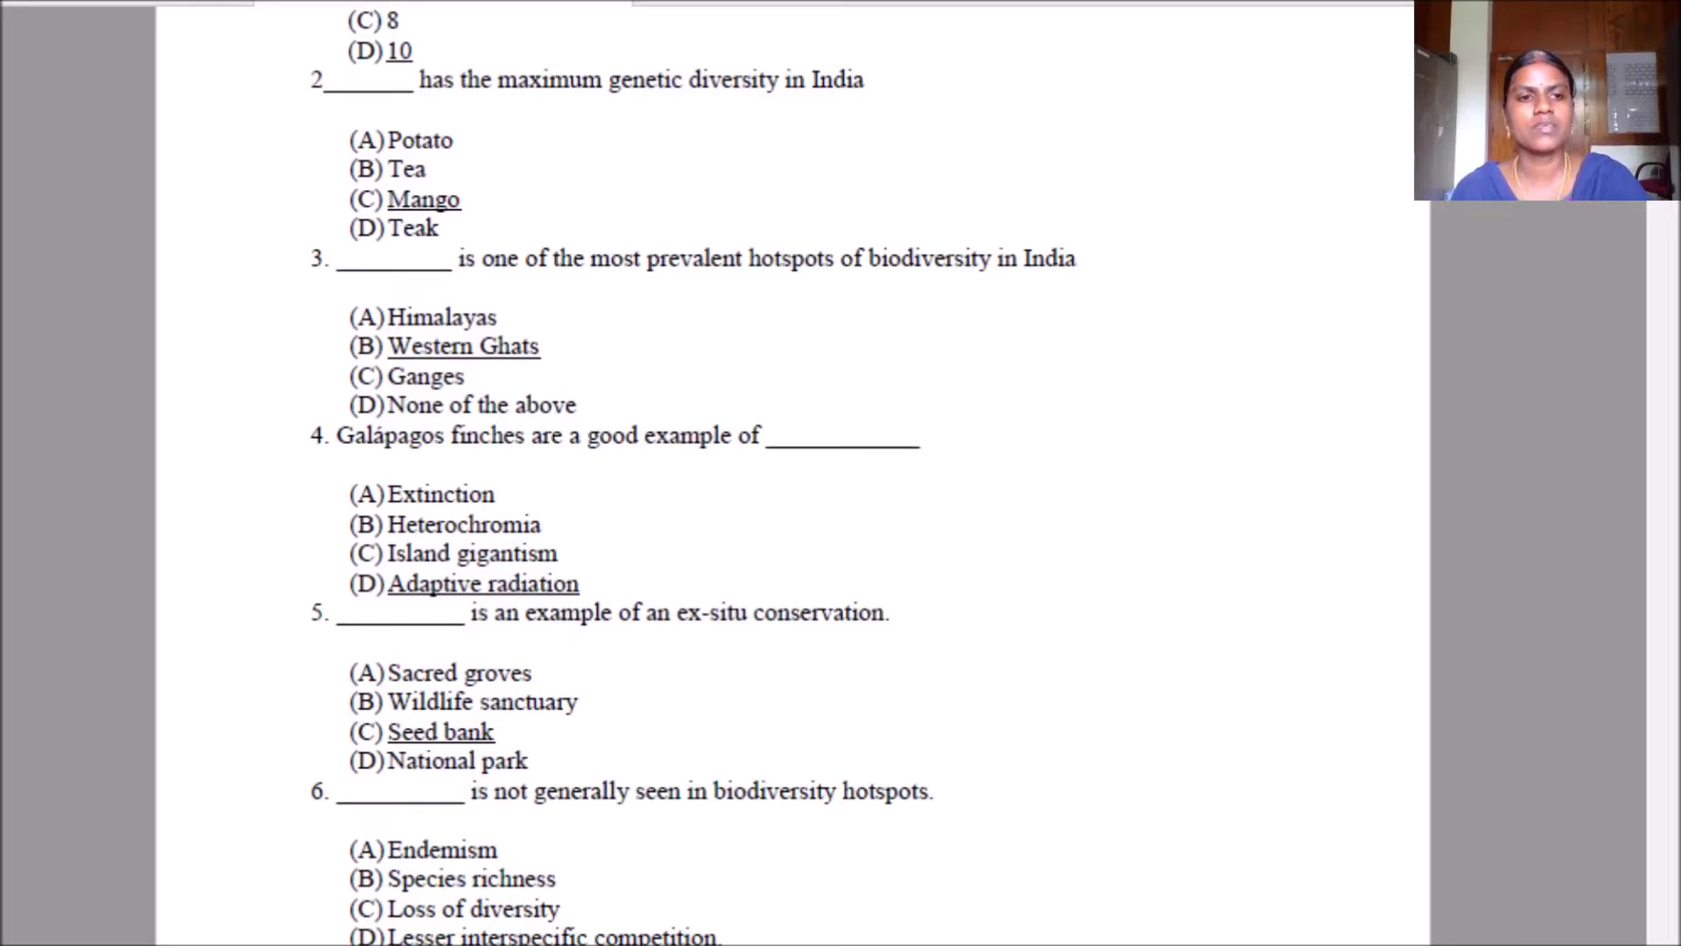
{"action": "scroll", "coordinate": [788, 525], "scroll_direction": "down", "scroll_amount": 1}
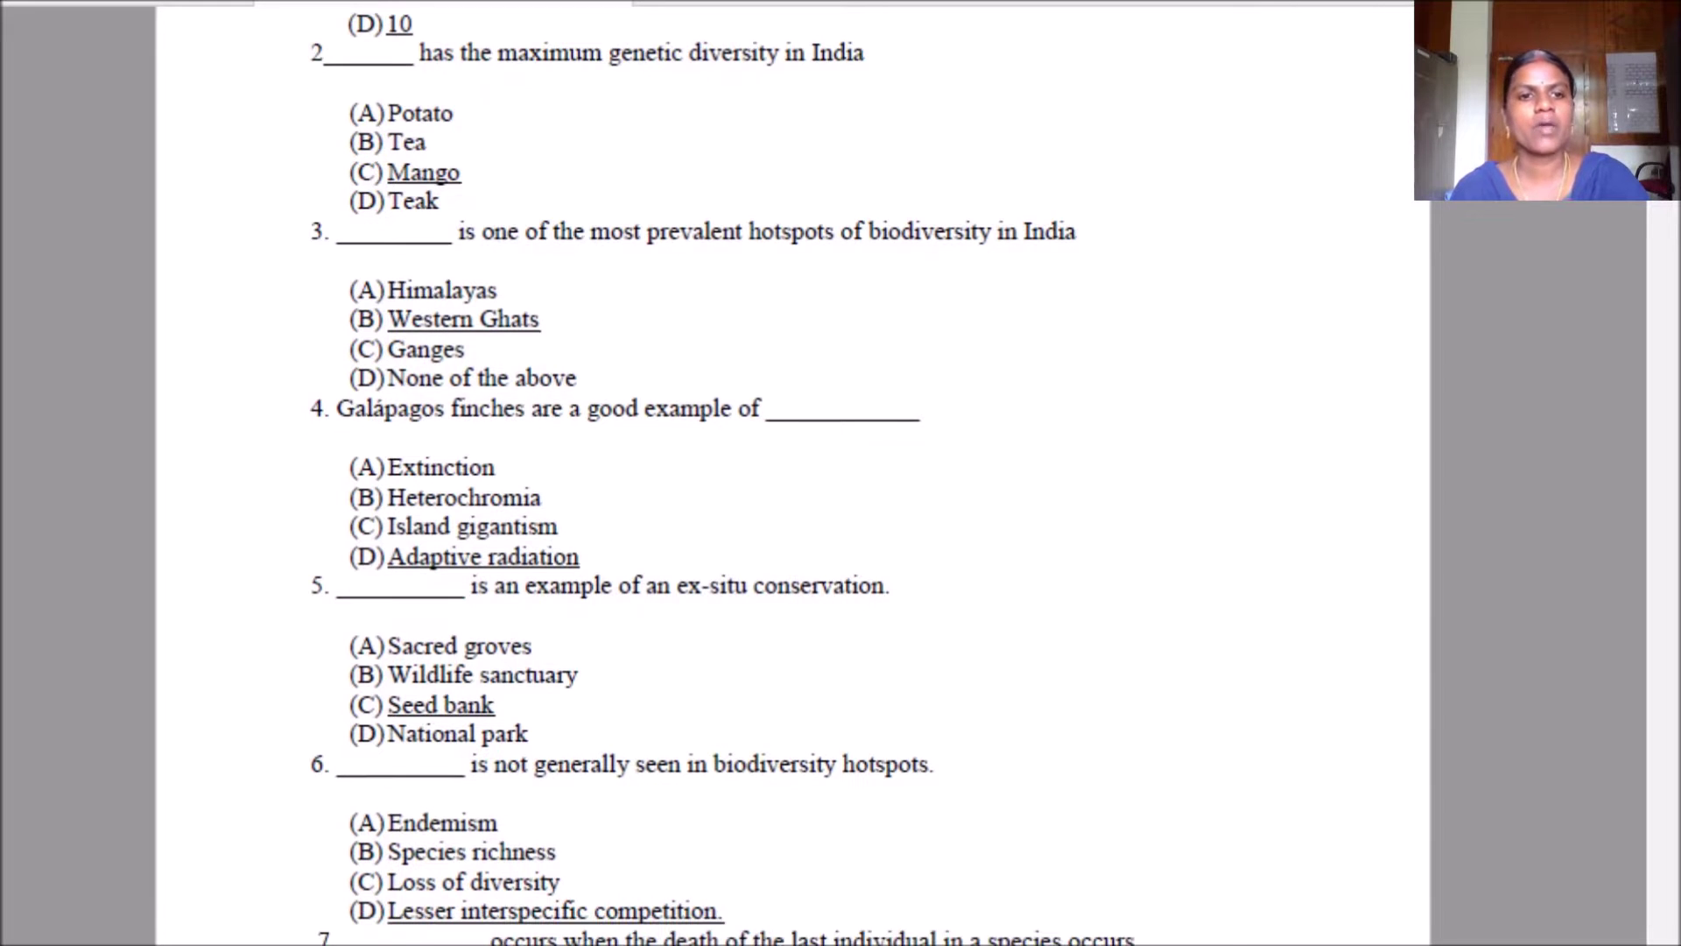
{"action": "scroll", "coordinate": [788, 525], "scroll_direction": "down", "scroll_amount": 1}
{"action": "scroll", "coordinate": [788, 526], "scroll_direction": "down", "scroll_amount": 1}
{"action": "scroll", "coordinate": [788, 525], "scroll_direction": "down", "scroll_amount": 2}
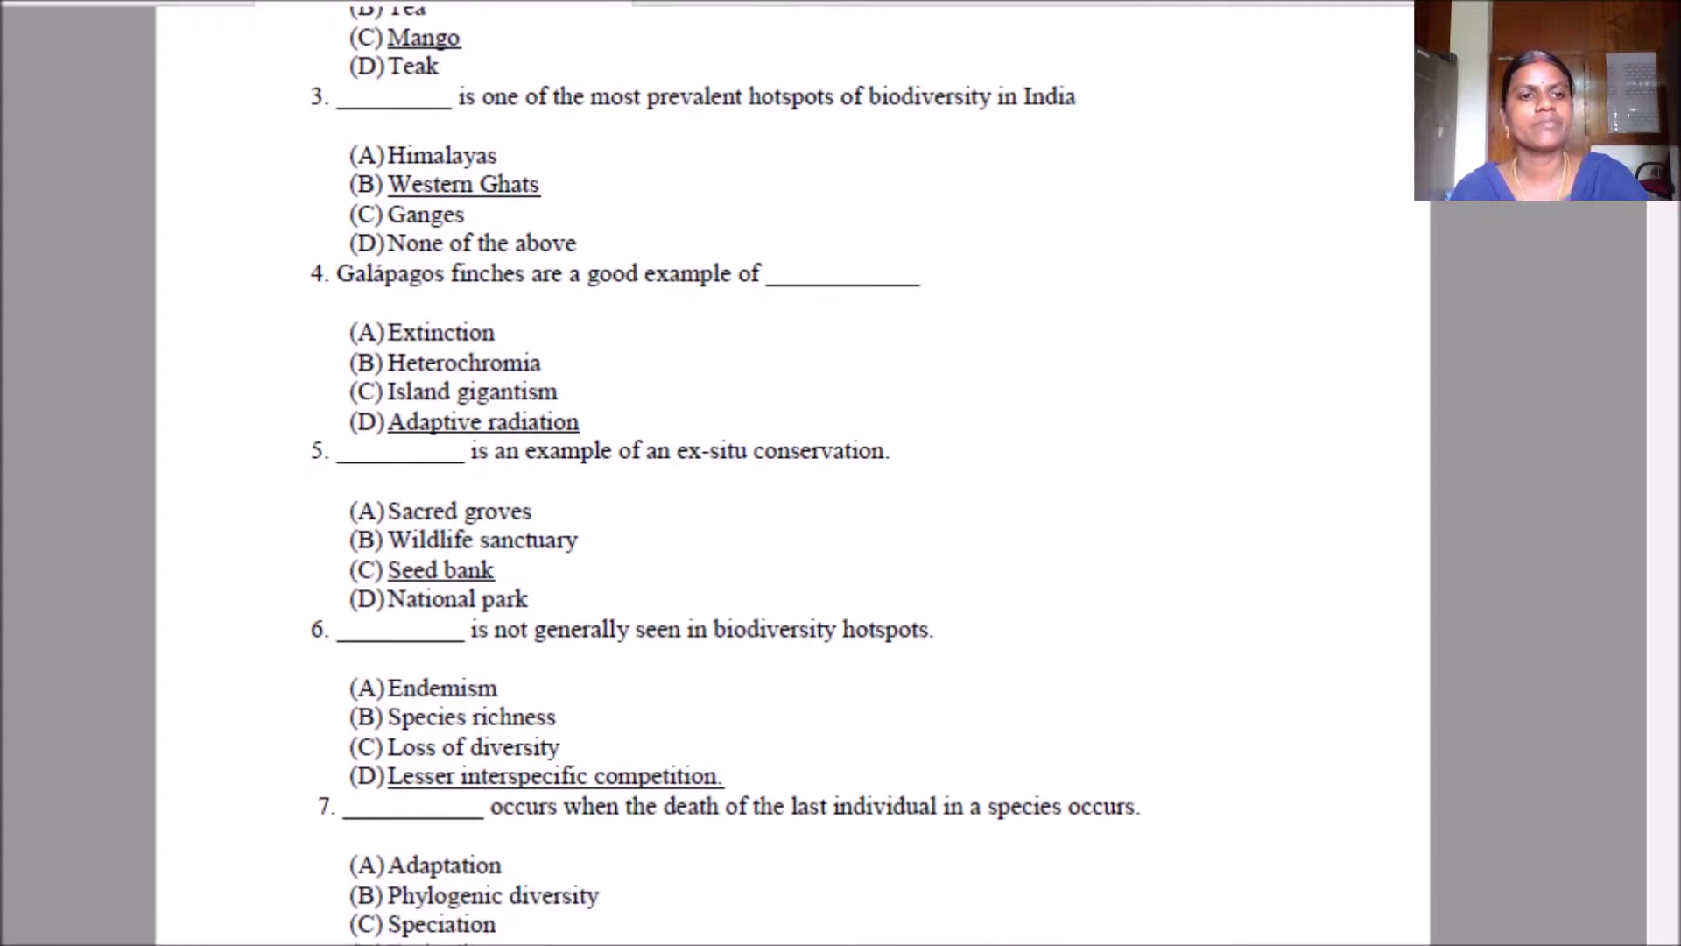
{"action": "scroll", "coordinate": [788, 525], "scroll_direction": "down", "scroll_amount": 1}
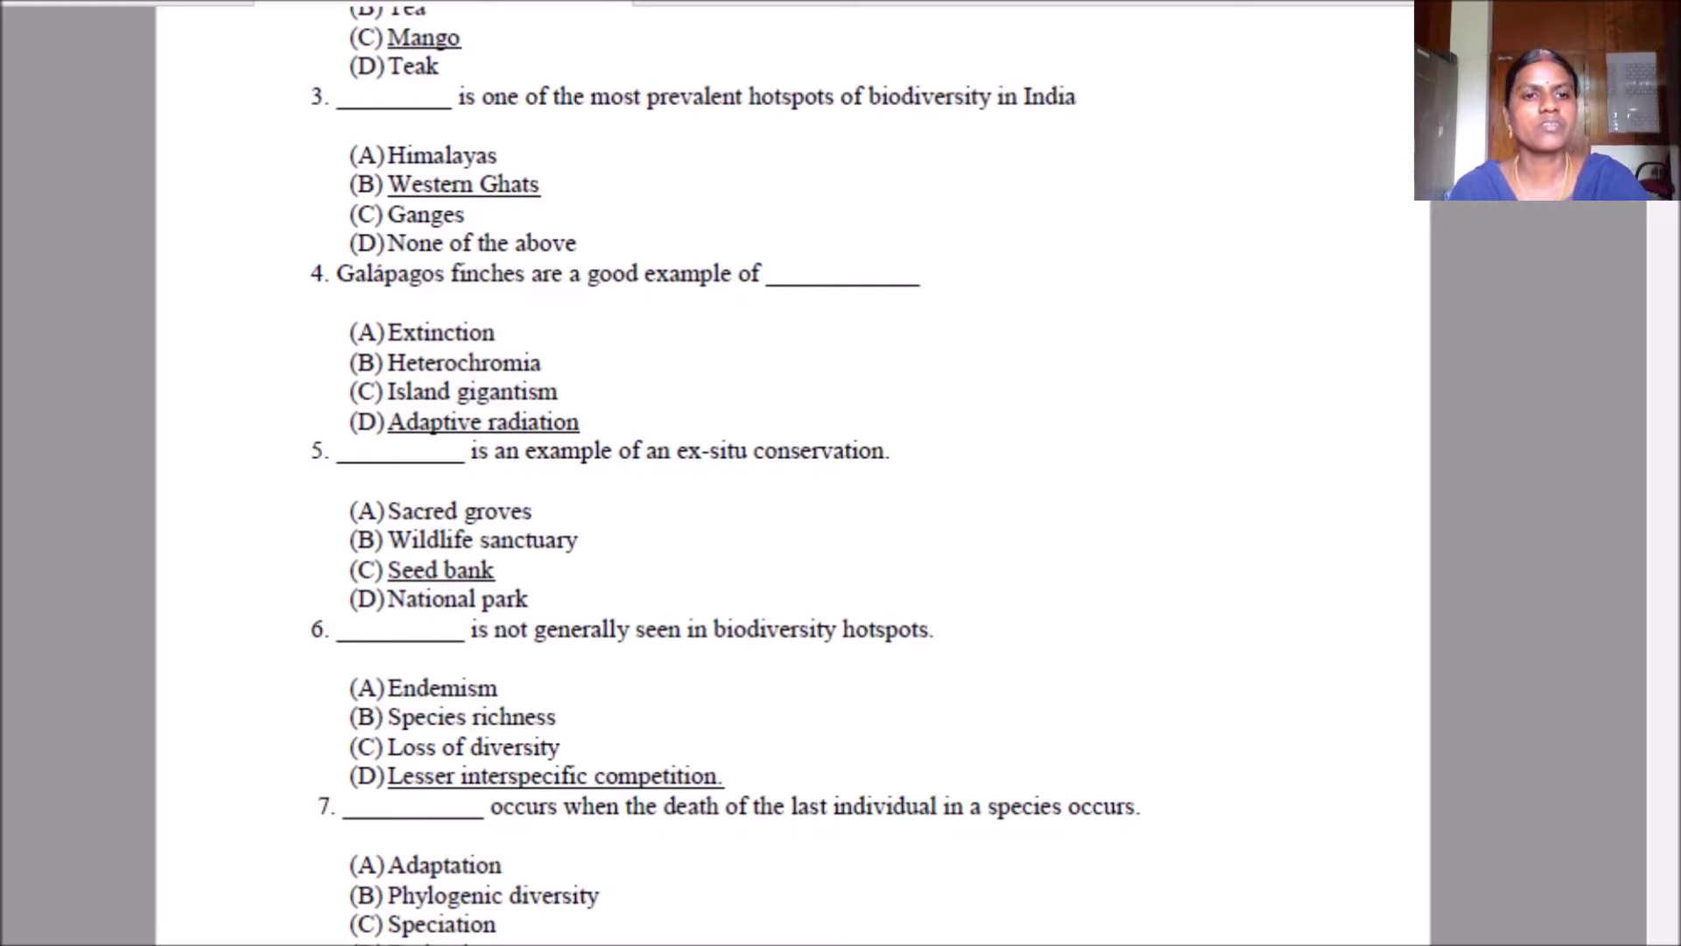
{"action": "scroll", "coordinate": [788, 526], "scroll_direction": "down", "scroll_amount": 2}
{"action": "scroll", "coordinate": [788, 526], "scroll_direction": "down", "scroll_amount": 2}
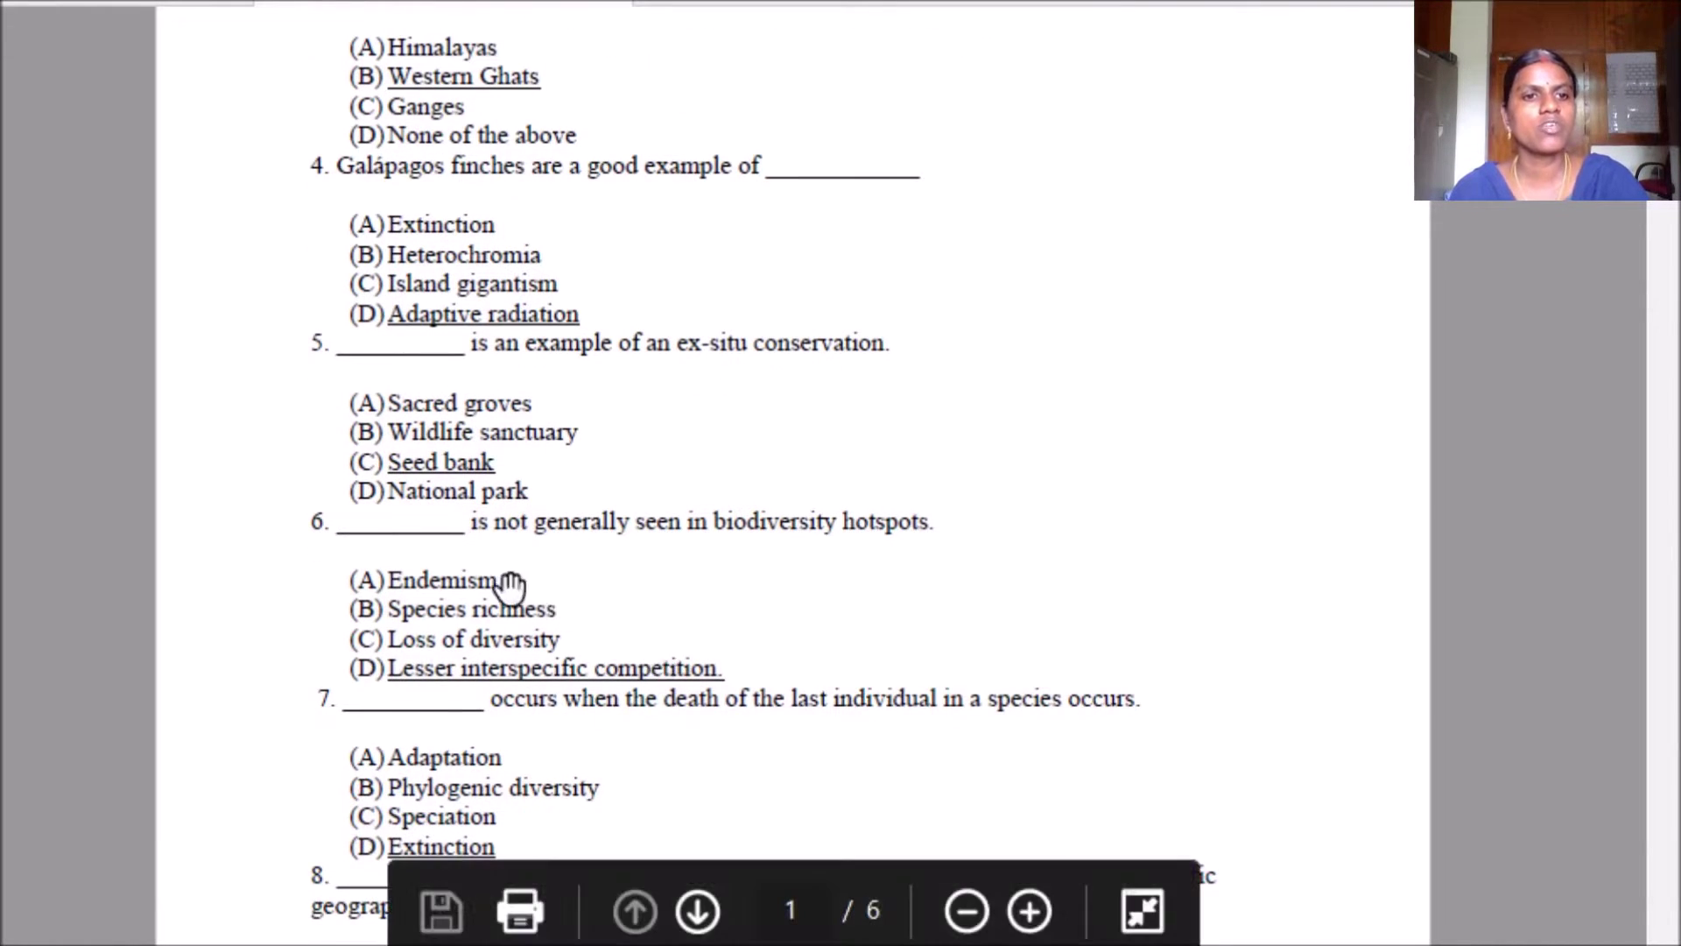
{"action": "mouse_move", "coordinate": [1300, 893]}
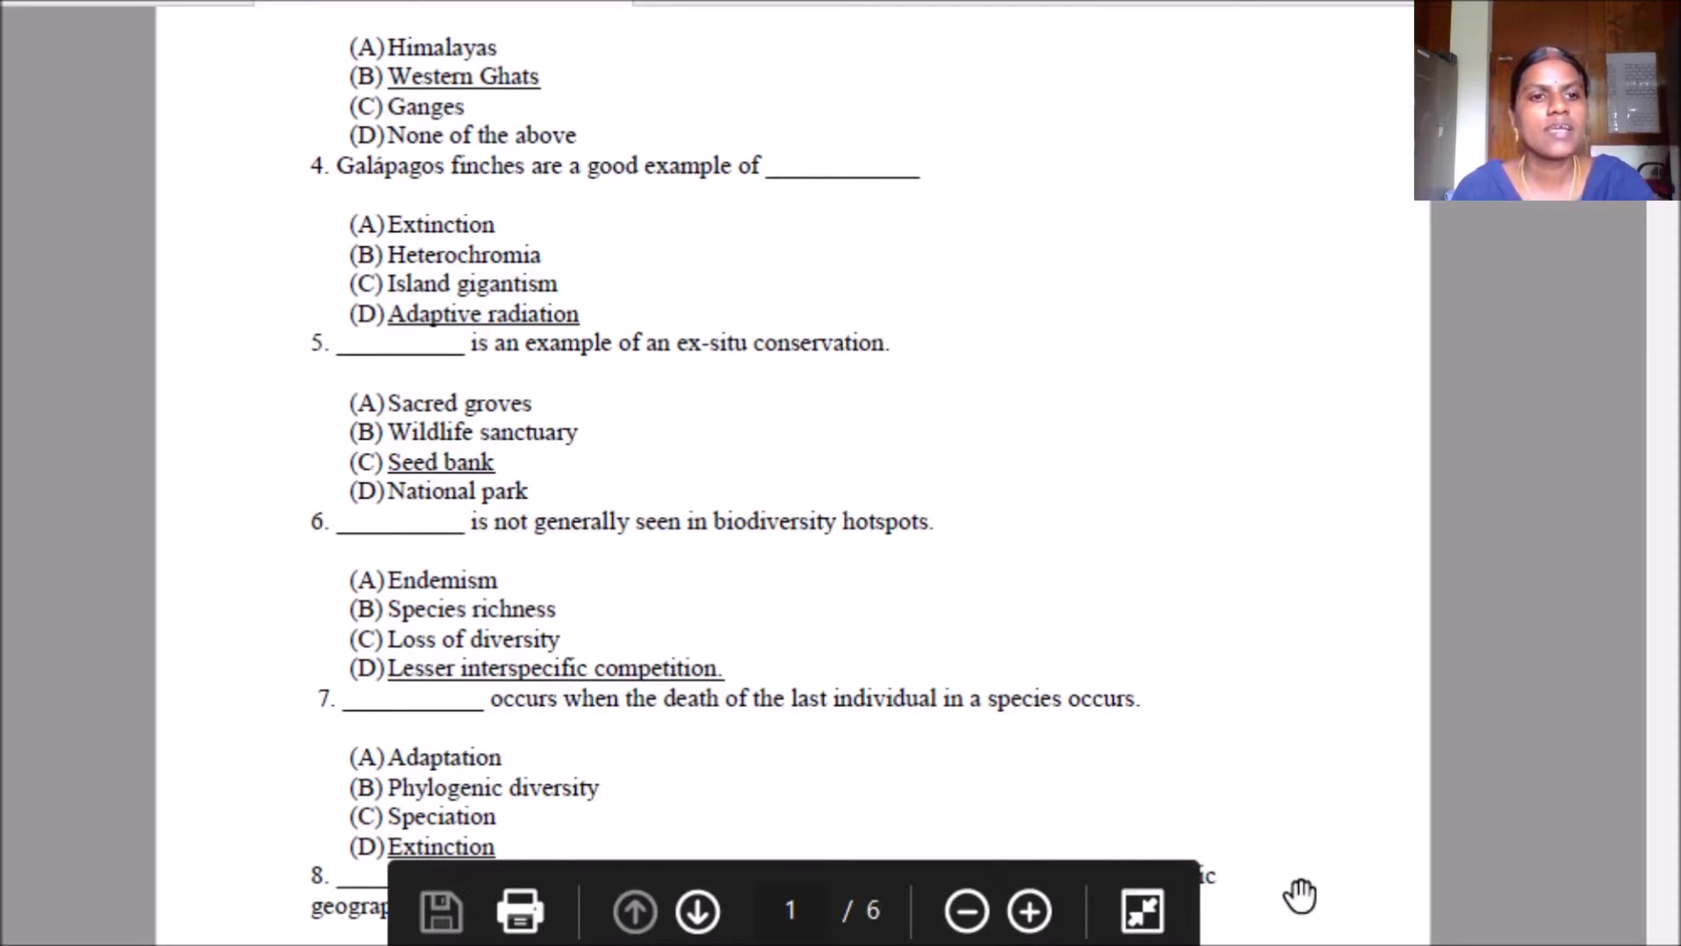
{"action": "scroll", "coordinate": [764, 474], "scroll_direction": "down", "scroll_amount": 1}
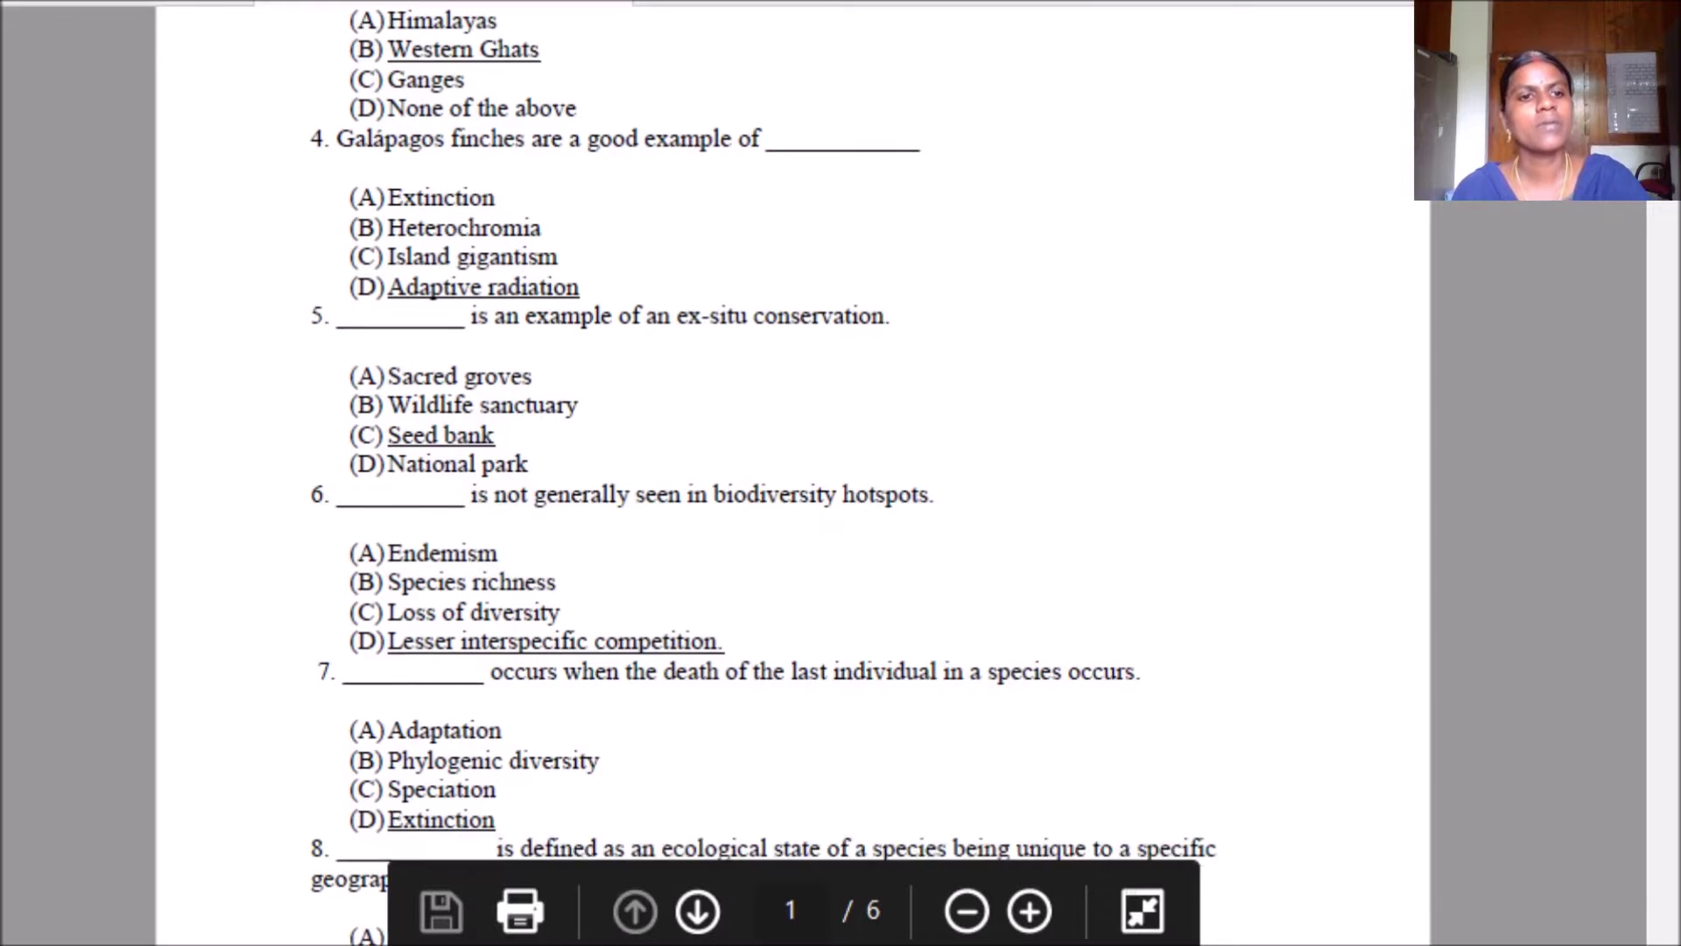
{"action": "scroll", "coordinate": [765, 472], "scroll_direction": "down", "scroll_amount": 1}
{"action": "scroll", "coordinate": [765, 473], "scroll_direction": "down", "scroll_amount": 1}
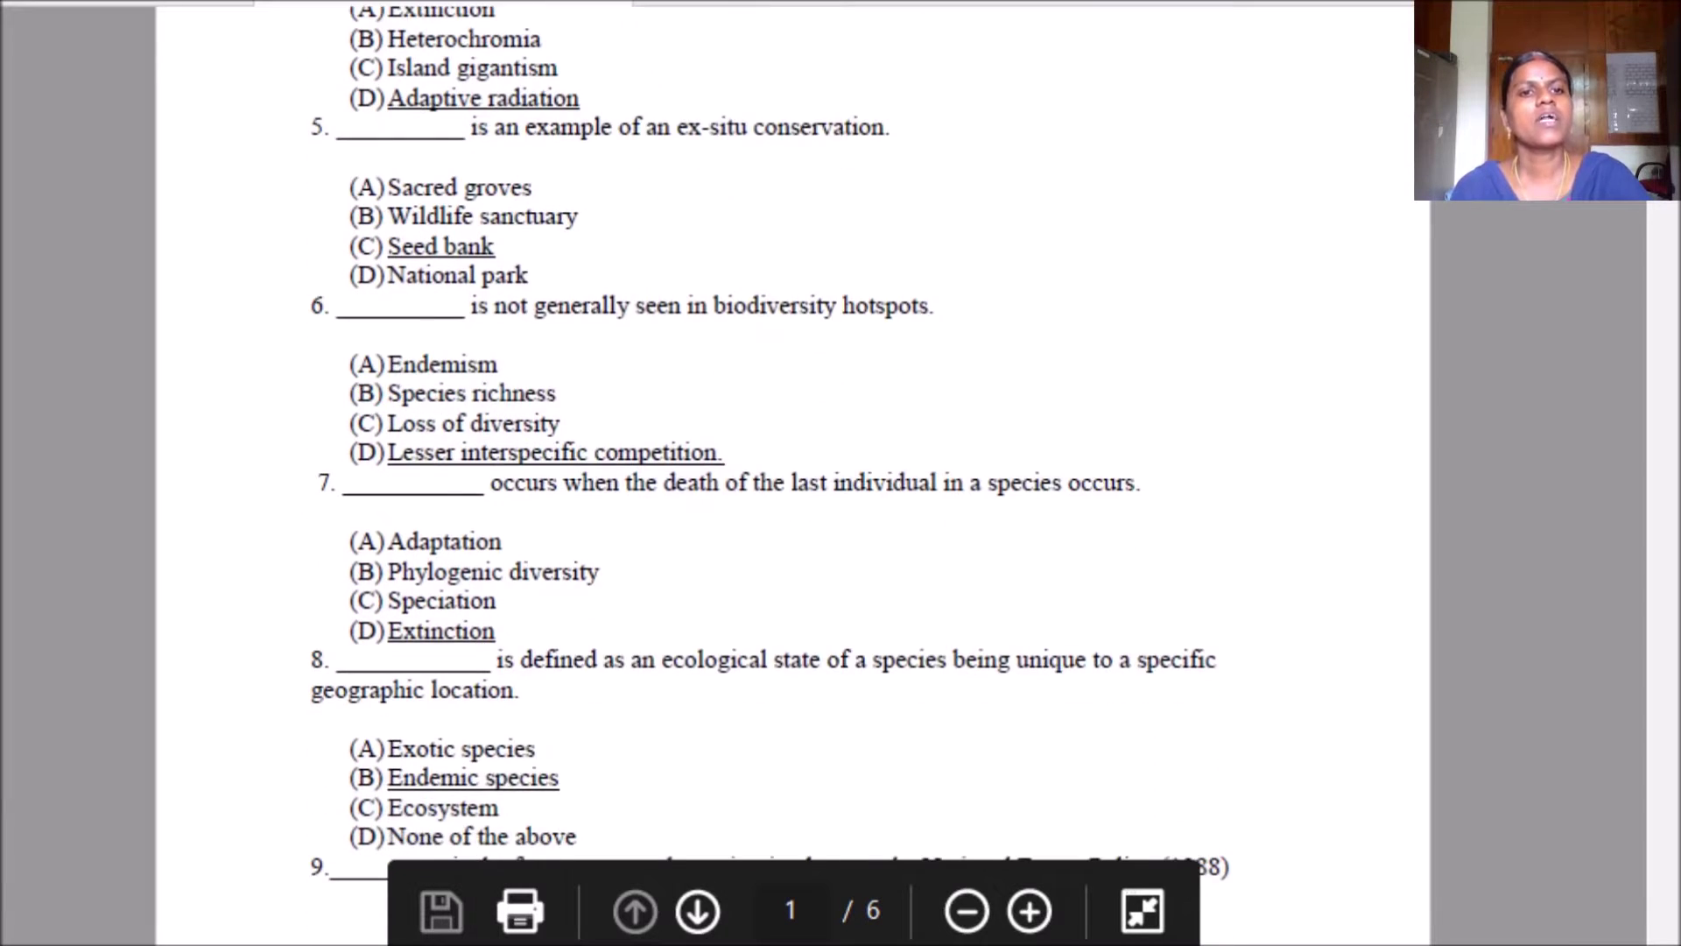
{"action": "scroll", "coordinate": [764, 472], "scroll_direction": "down", "scroll_amount": 1}
{"action": "scroll", "coordinate": [764, 473], "scroll_direction": "down", "scroll_amount": 1}
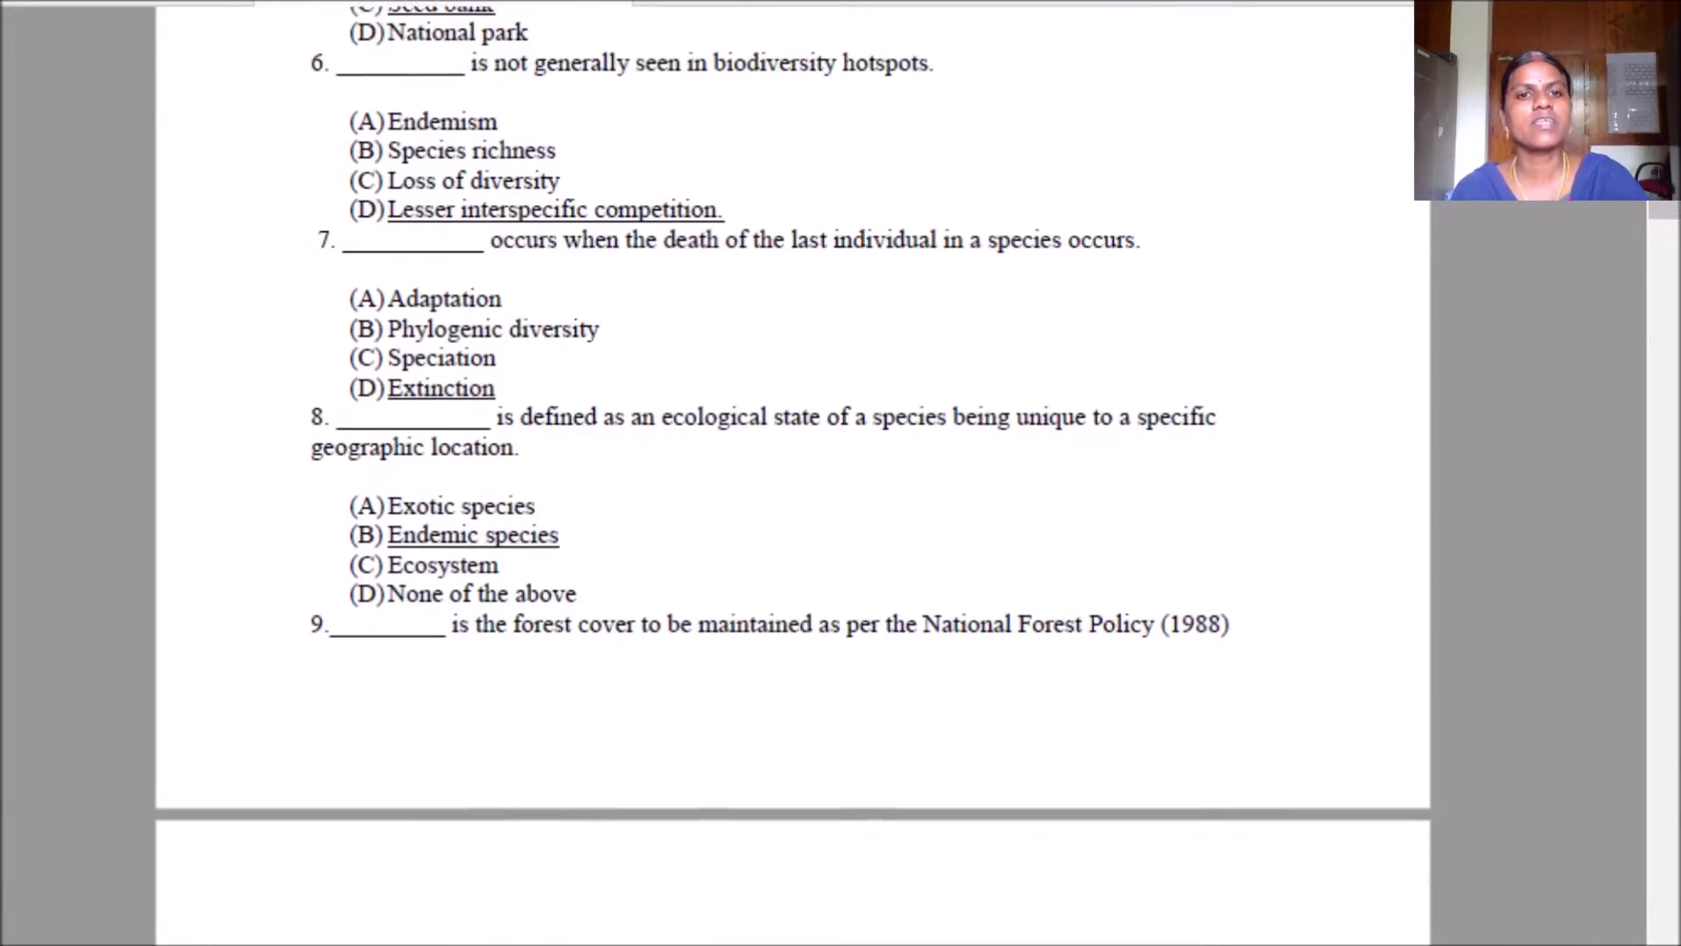
{"action": "scroll", "coordinate": [764, 474], "scroll_direction": "down", "scroll_amount": 1}
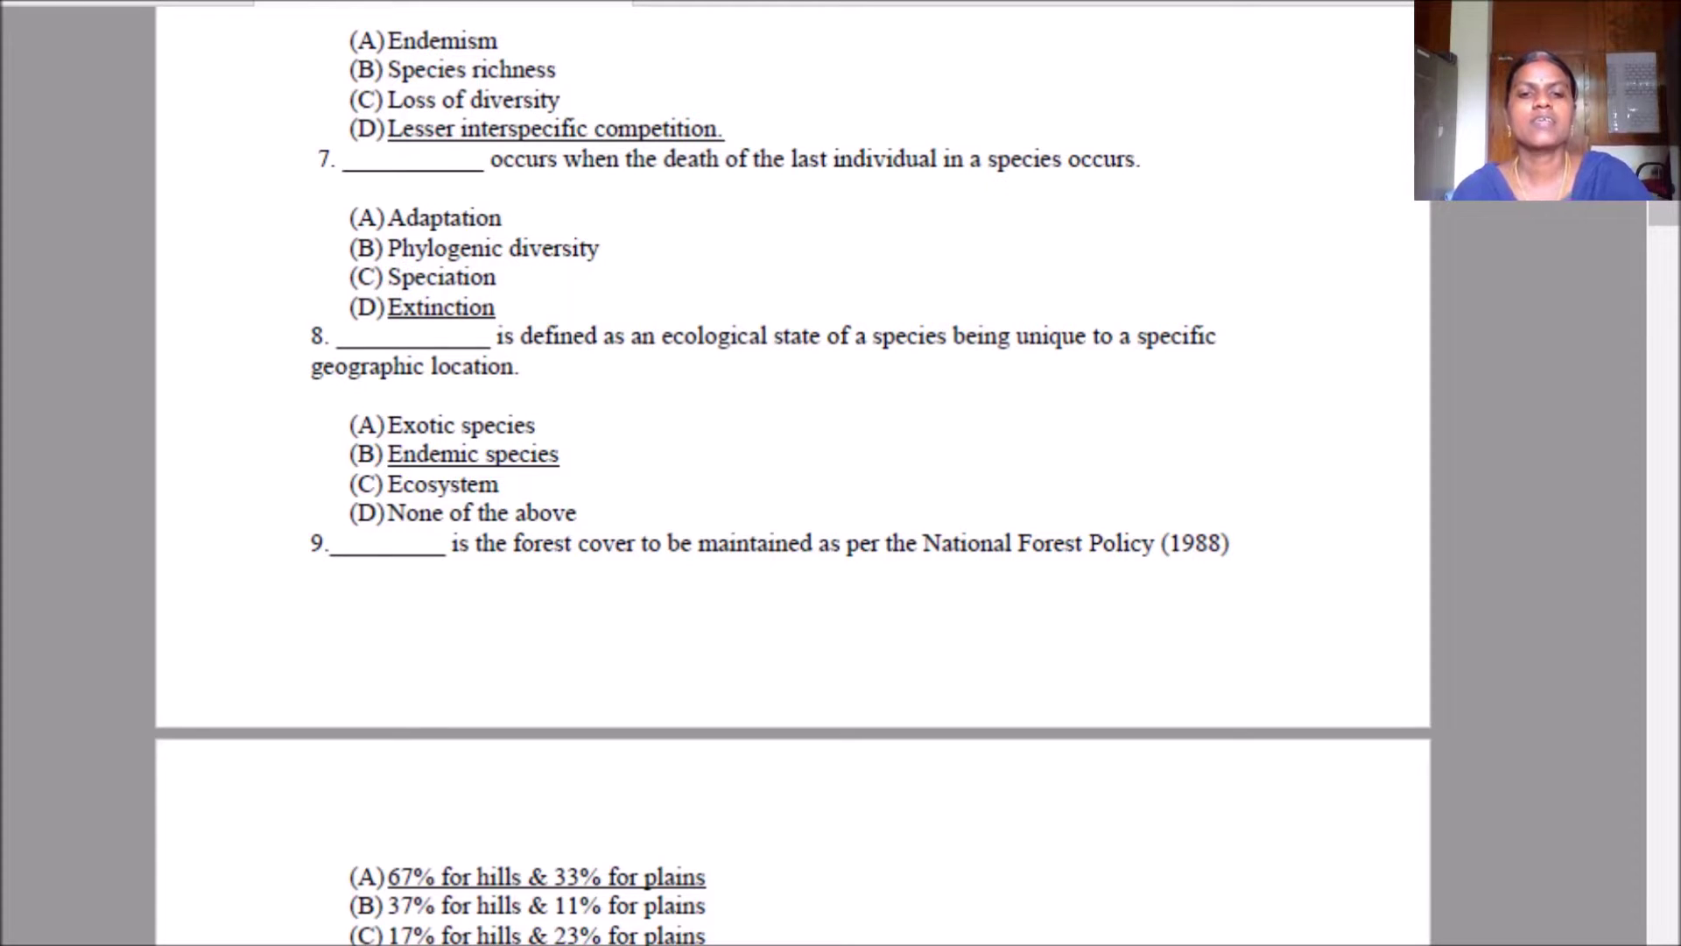
{"action": "scroll", "coordinate": [792, 473], "scroll_direction": "down", "scroll_amount": 1}
{"action": "scroll", "coordinate": [792, 473], "scroll_direction": "down", "scroll_amount": 1}
{"action": "scroll", "coordinate": [792, 474], "scroll_direction": "down", "scroll_amount": 1}
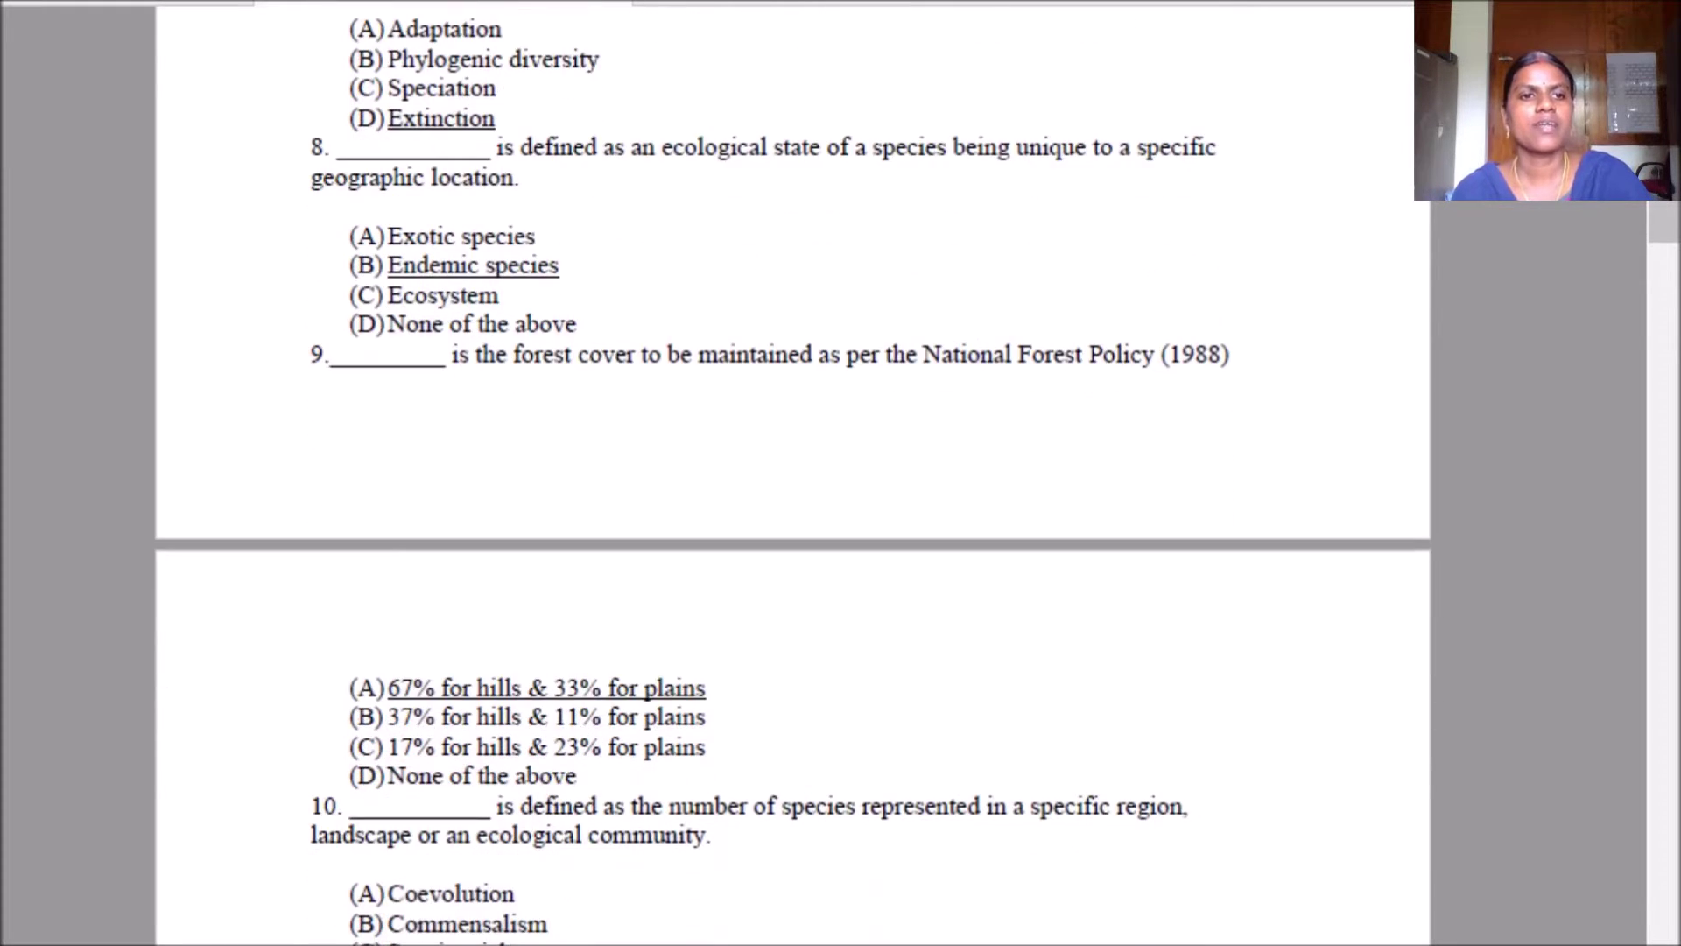
{"action": "scroll", "coordinate": [791, 473], "scroll_direction": "down", "scroll_amount": 1}
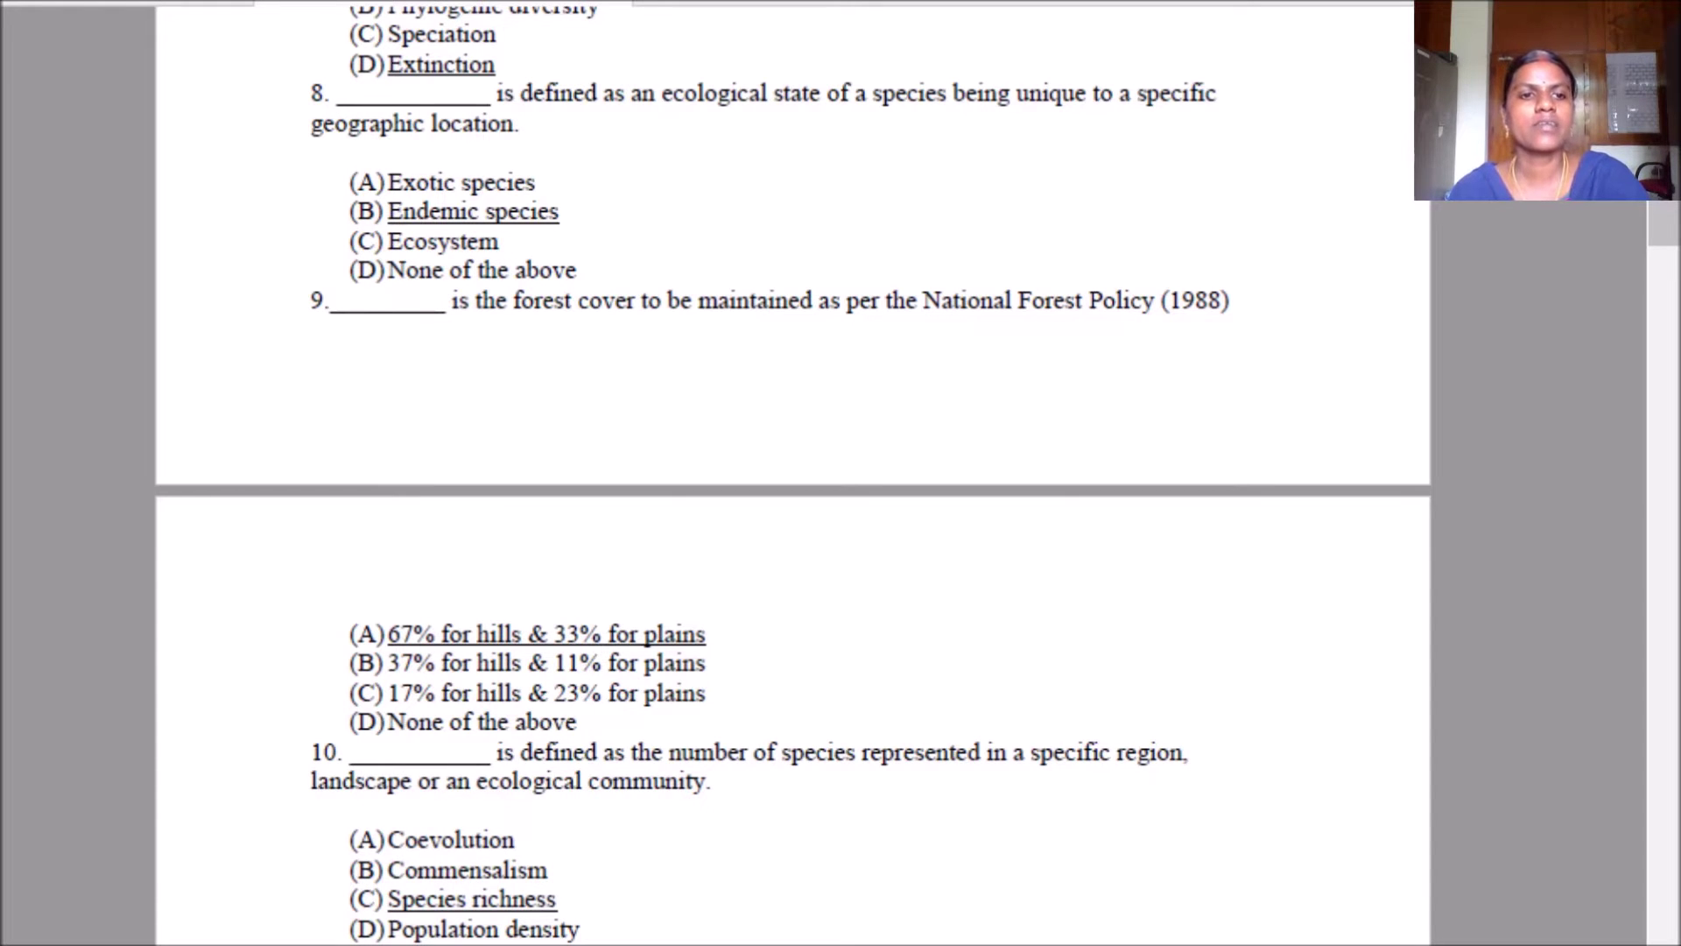
{"action": "scroll", "coordinate": [791, 473], "scroll_direction": "down", "scroll_amount": 1}
{"action": "scroll", "coordinate": [793, 473], "scroll_direction": "down", "scroll_amount": 1}
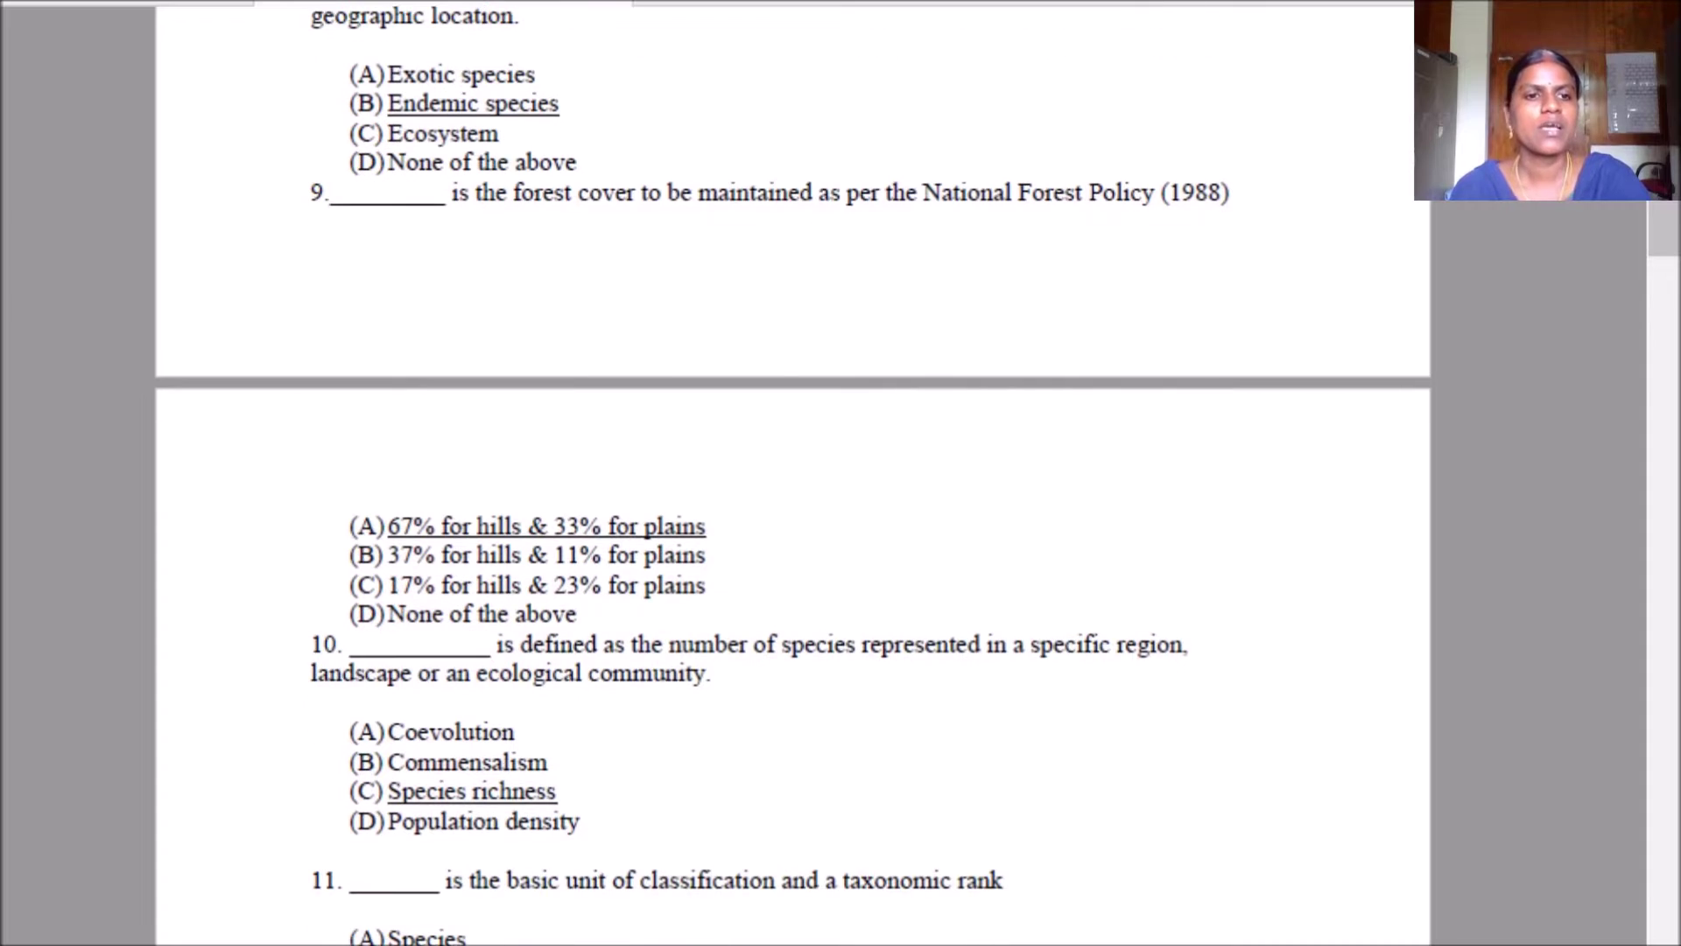
{"action": "scroll", "coordinate": [791, 473], "scroll_direction": "down", "scroll_amount": 1}
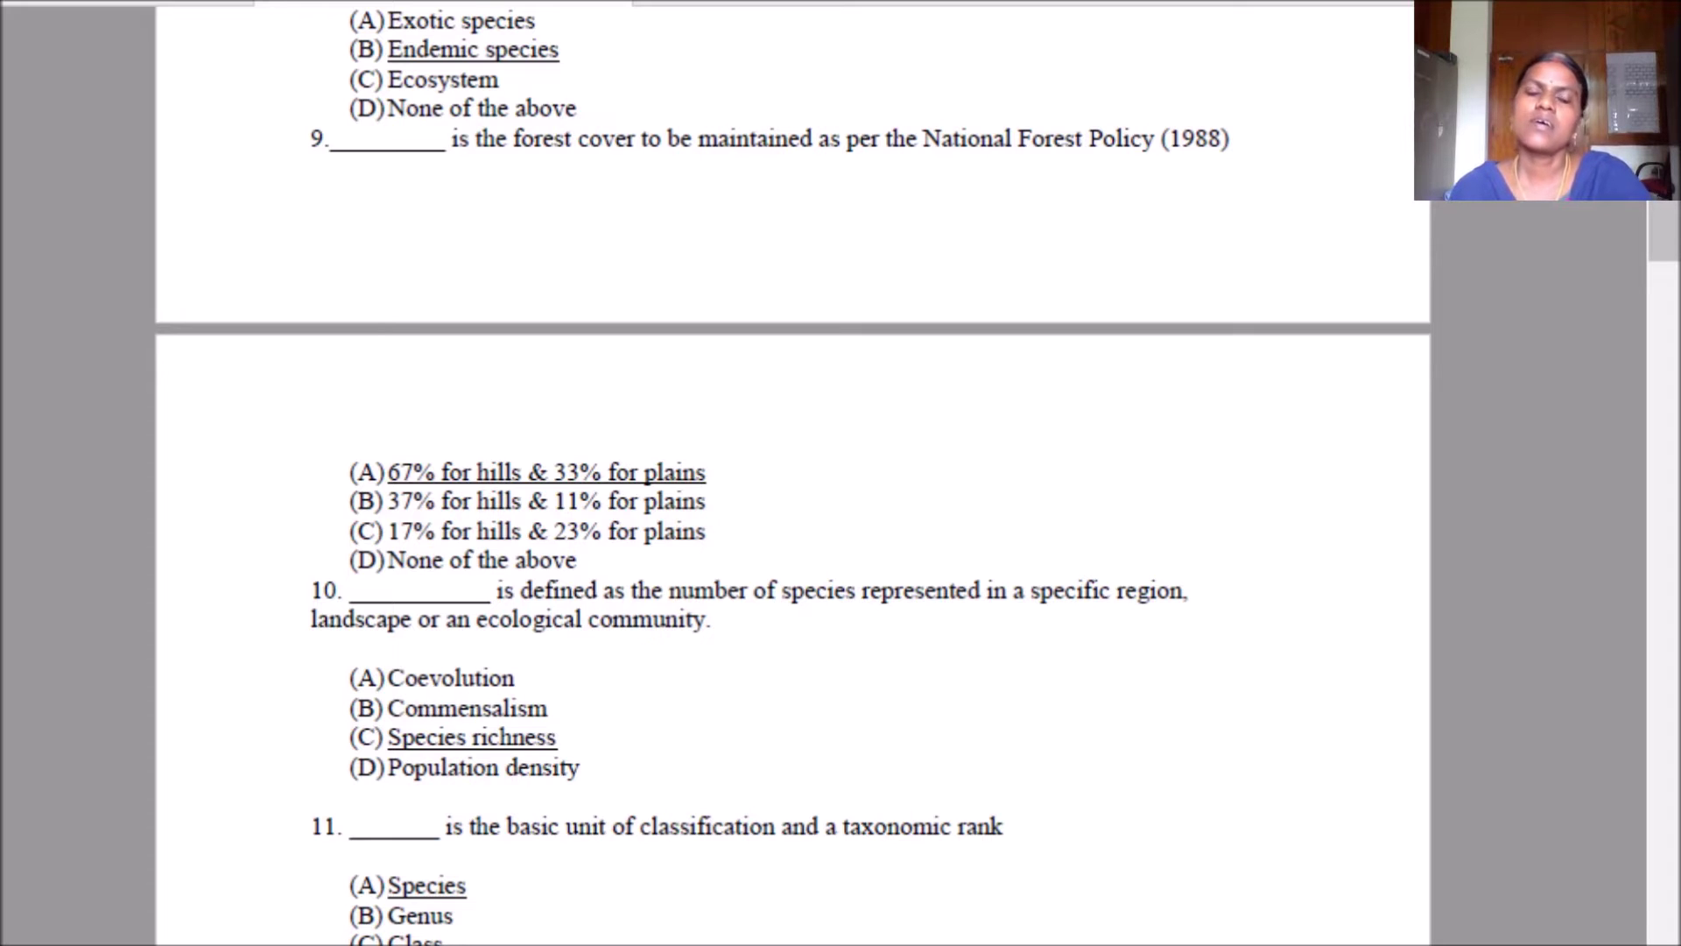
{"action": "scroll", "coordinate": [793, 526], "scroll_direction": "down", "scroll_amount": 1}
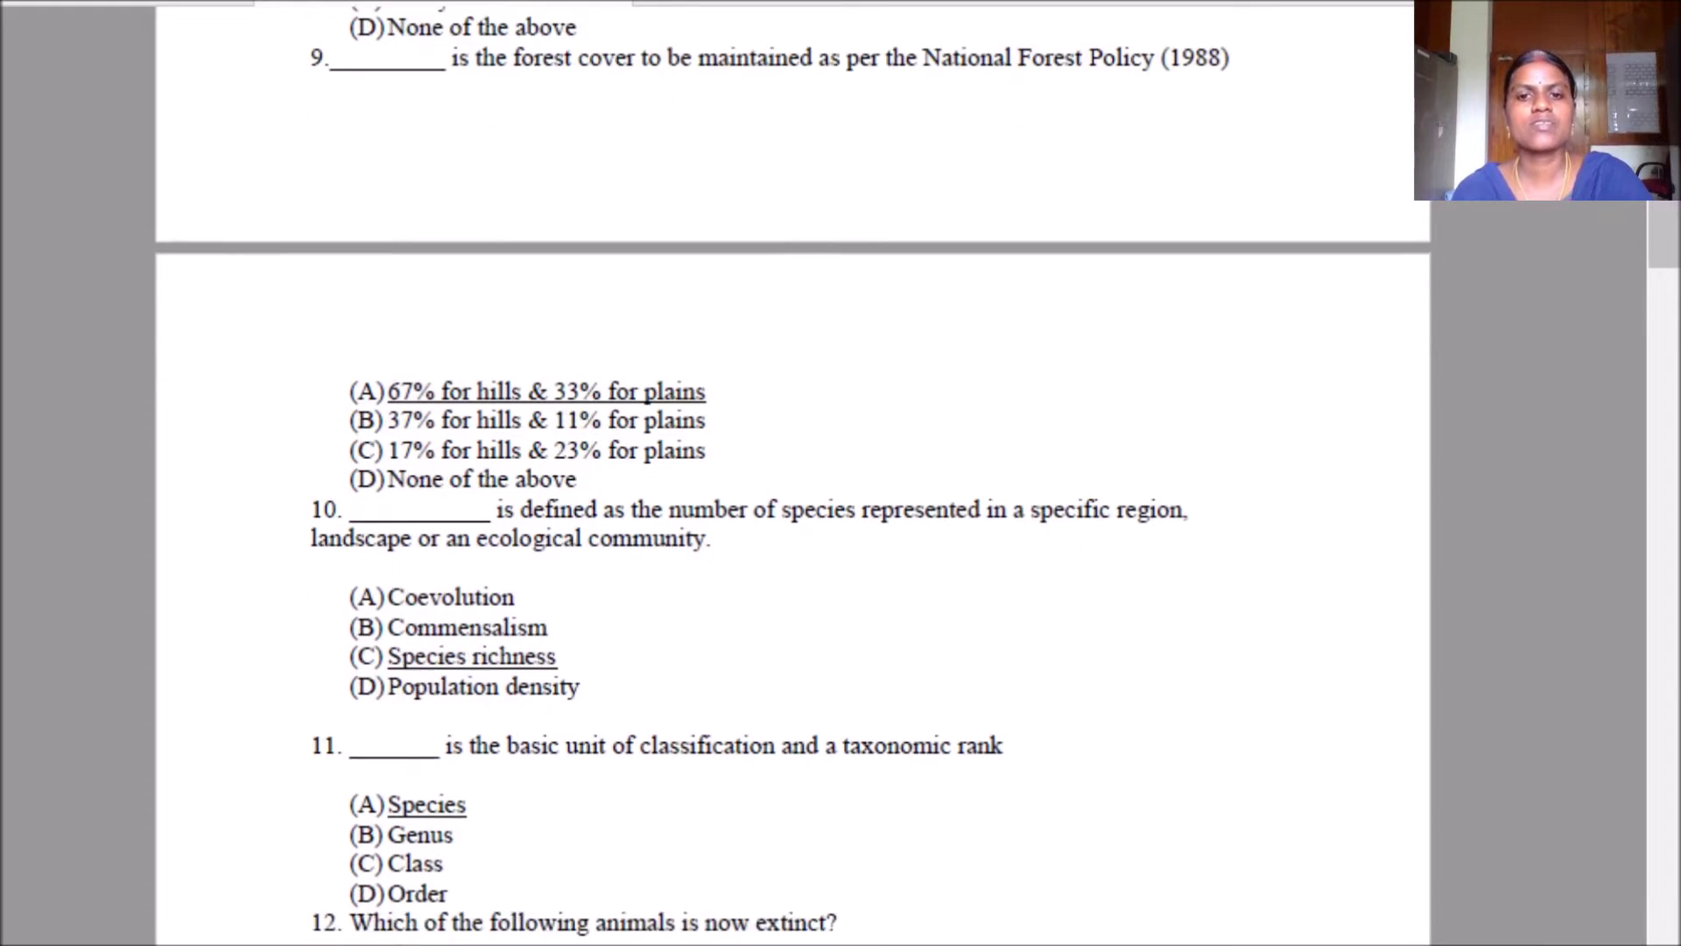
{"action": "scroll", "coordinate": [792, 525], "scroll_direction": "down", "scroll_amount": 1}
{"action": "scroll", "coordinate": [792, 525], "scroll_direction": "down", "scroll_amount": 2}
{"action": "scroll", "coordinate": [791, 525], "scroll_direction": "down", "scroll_amount": 1}
{"action": "scroll", "coordinate": [793, 526], "scroll_direction": "down", "scroll_amount": 1}
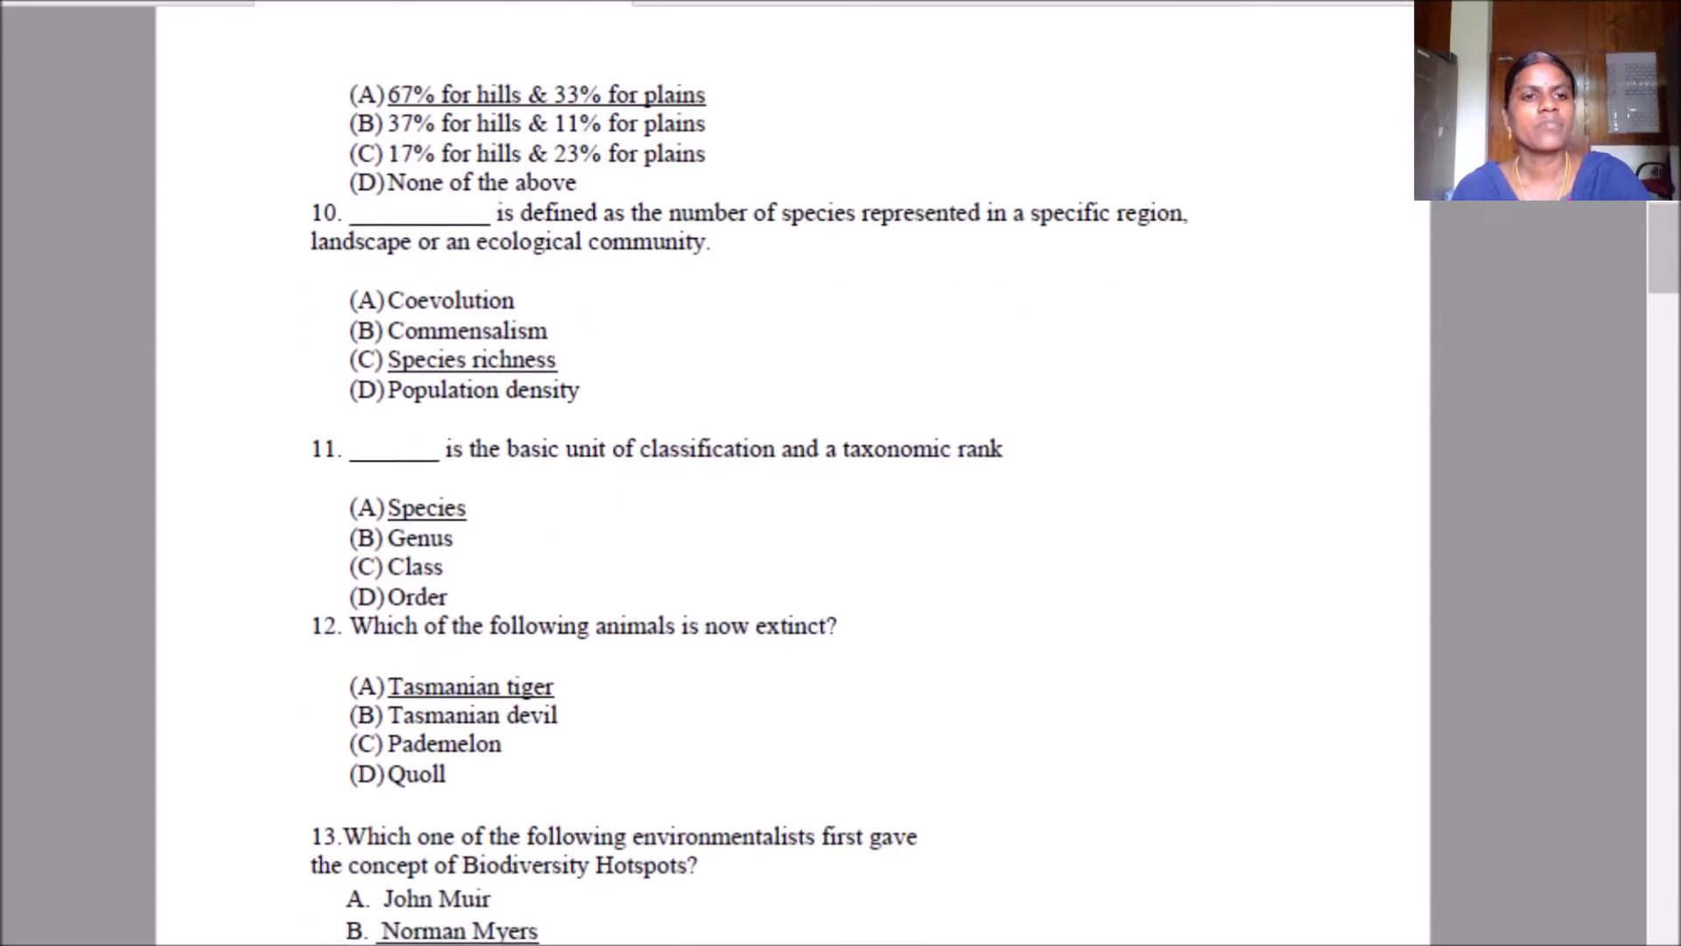
{"action": "scroll", "coordinate": [792, 525], "scroll_direction": "down", "scroll_amount": 1}
{"action": "scroll", "coordinate": [792, 525], "scroll_direction": "down", "scroll_amount": 1}
{"action": "scroll", "coordinate": [793, 525], "scroll_direction": "down", "scroll_amount": 1}
{"action": "scroll", "coordinate": [877, 80], "scroll_direction": "down", "scroll_amount": 1}
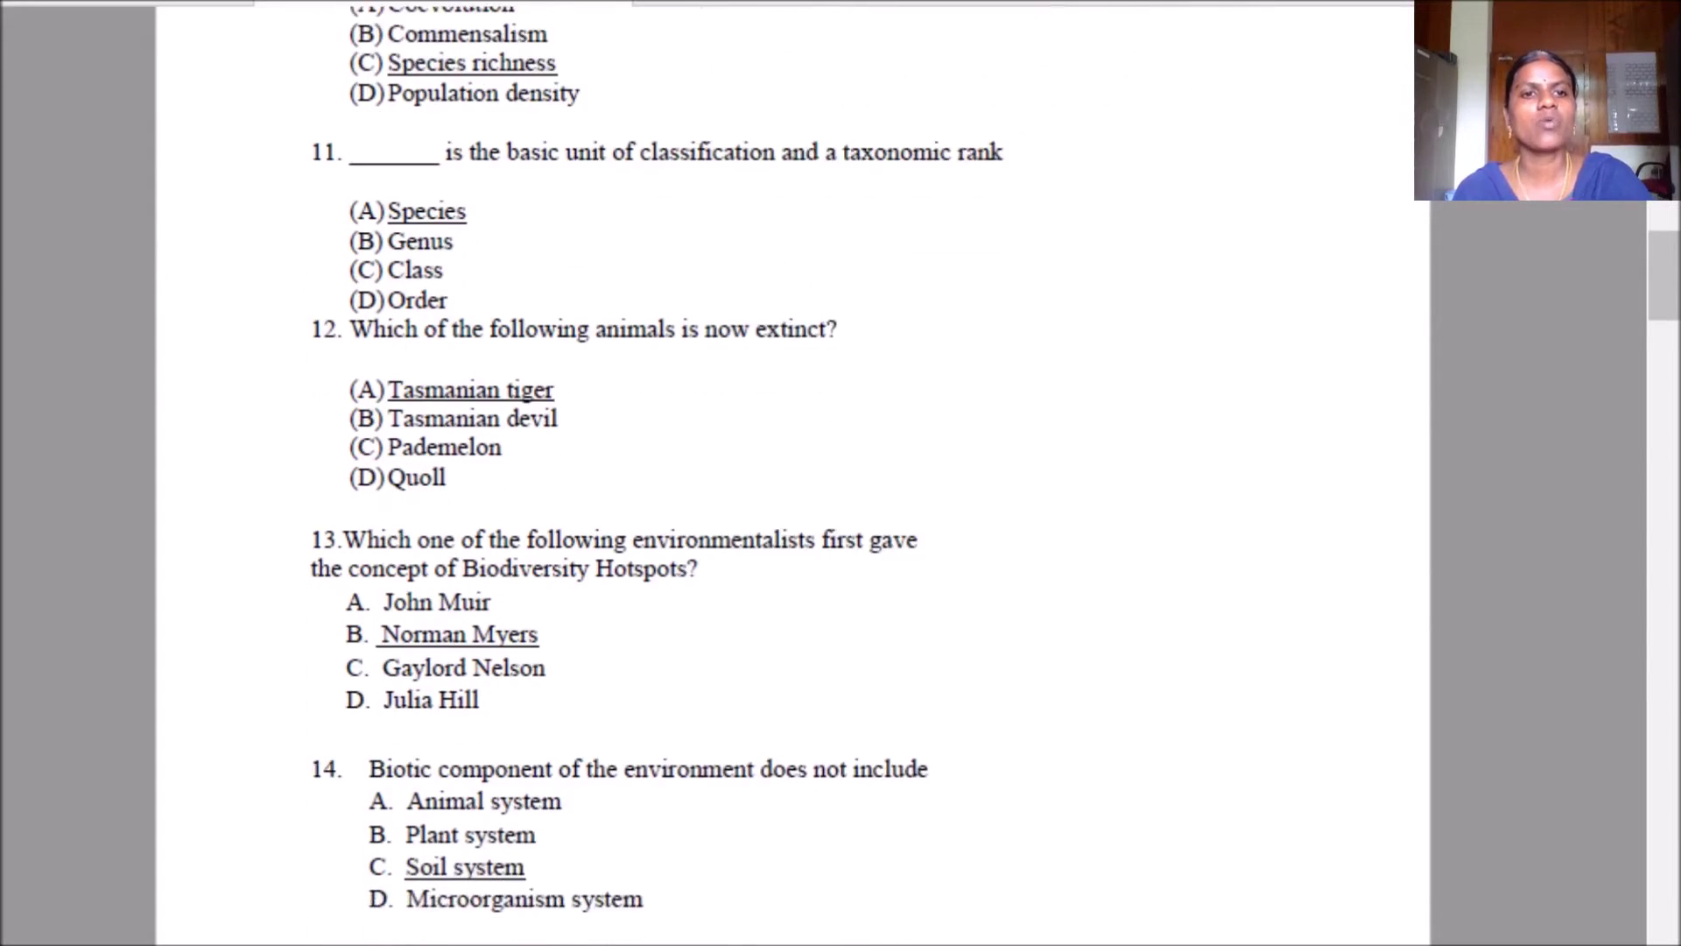
{"action": "scroll", "coordinate": [877, 79], "scroll_direction": "down", "scroll_amount": 1}
{"action": "scroll", "coordinate": [878, 80], "scroll_direction": "down", "scroll_amount": 1}
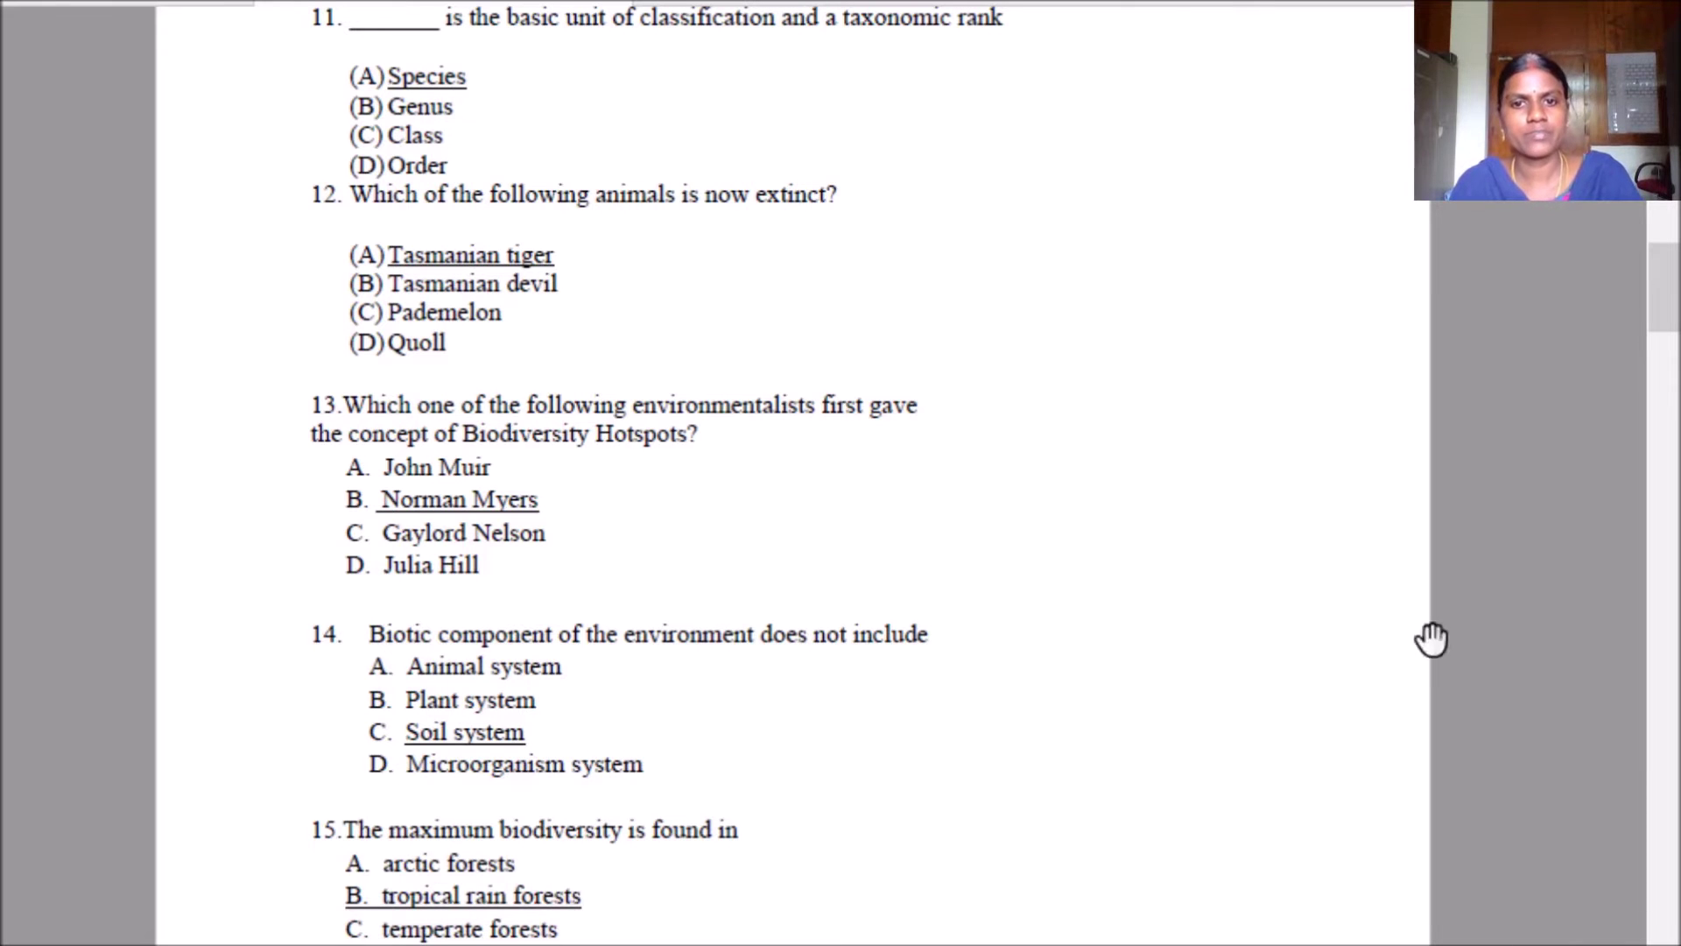
{"action": "scroll", "coordinate": [789, 473], "scroll_direction": "down", "scroll_amount": 1}
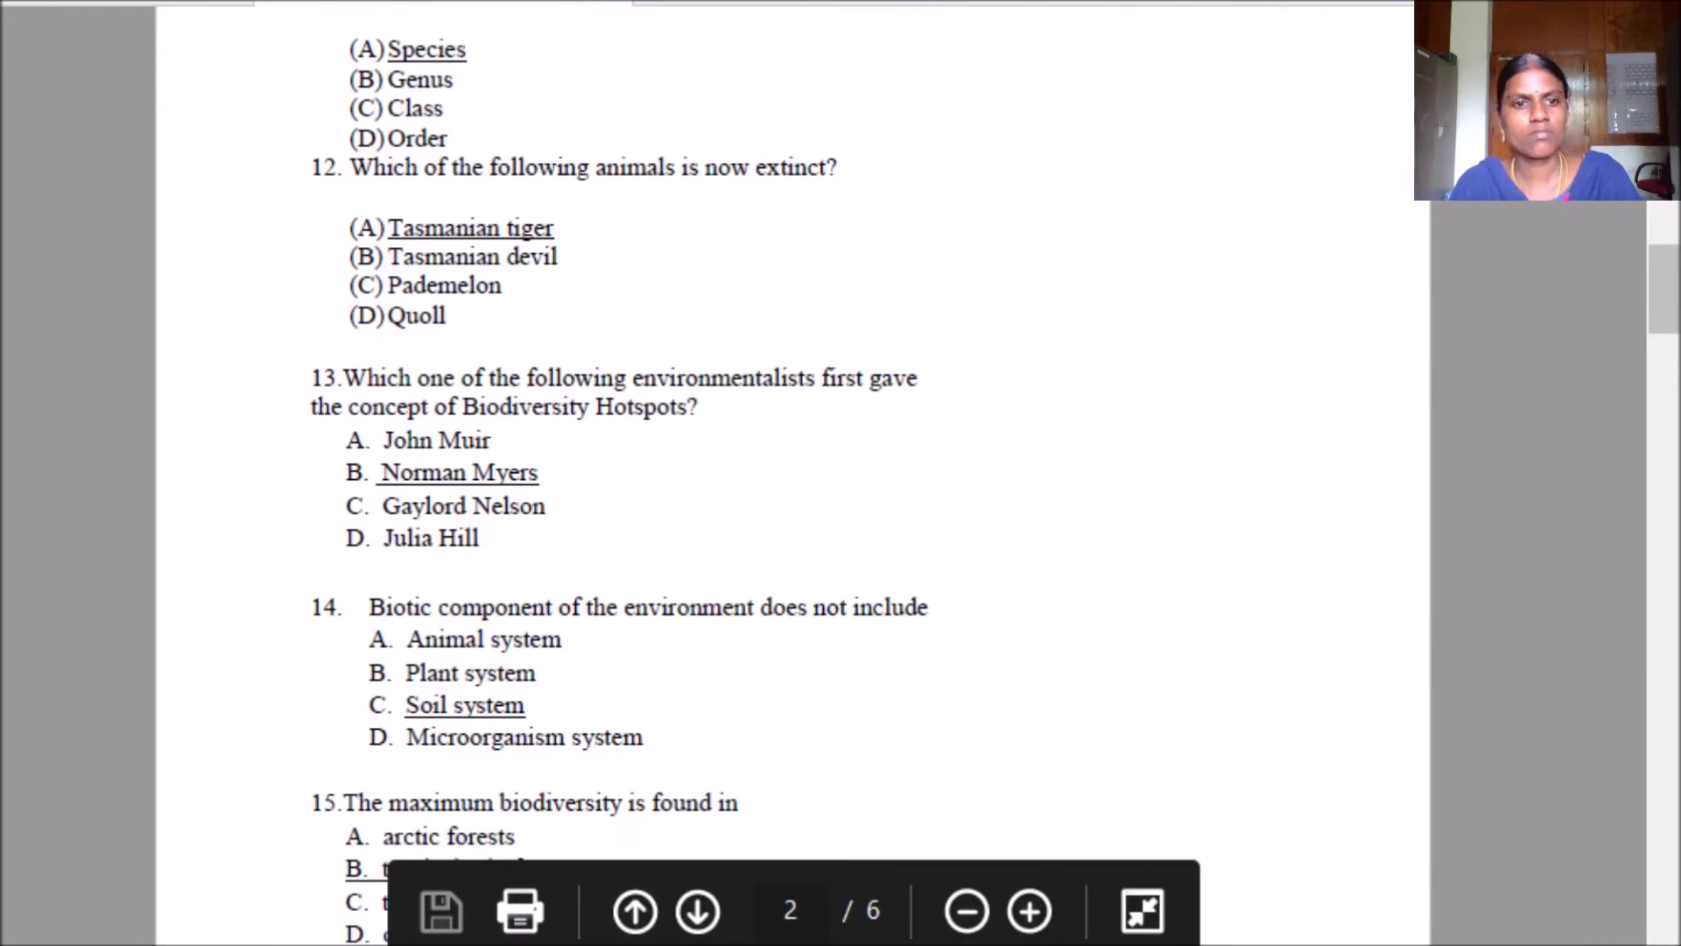
{"action": "scroll", "coordinate": [788, 473], "scroll_direction": "down", "scroll_amount": 1}
{"action": "scroll", "coordinate": [788, 474], "scroll_direction": "down", "scroll_amount": 1}
{"action": "scroll", "coordinate": [788, 472], "scroll_direction": "down", "scroll_amount": 1}
{"action": "scroll", "coordinate": [789, 472], "scroll_direction": "down", "scroll_amount": 1}
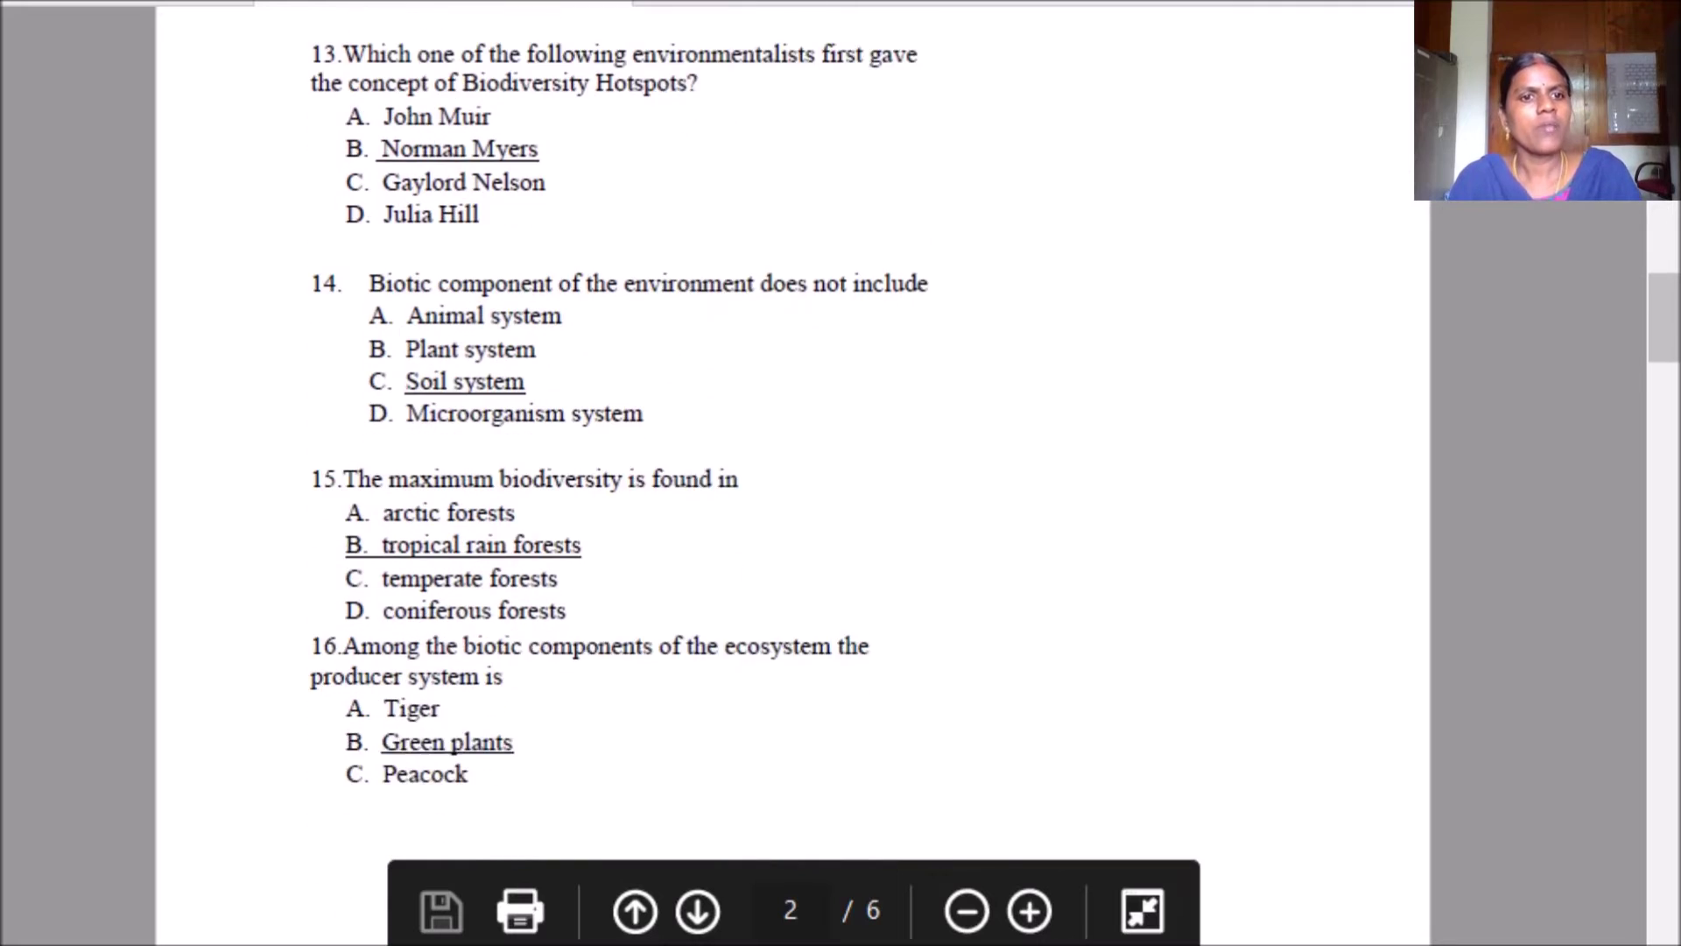
{"action": "scroll", "coordinate": [788, 472], "scroll_direction": "down", "scroll_amount": 1}
{"action": "scroll", "coordinate": [788, 474], "scroll_direction": "down", "scroll_amount": 1}
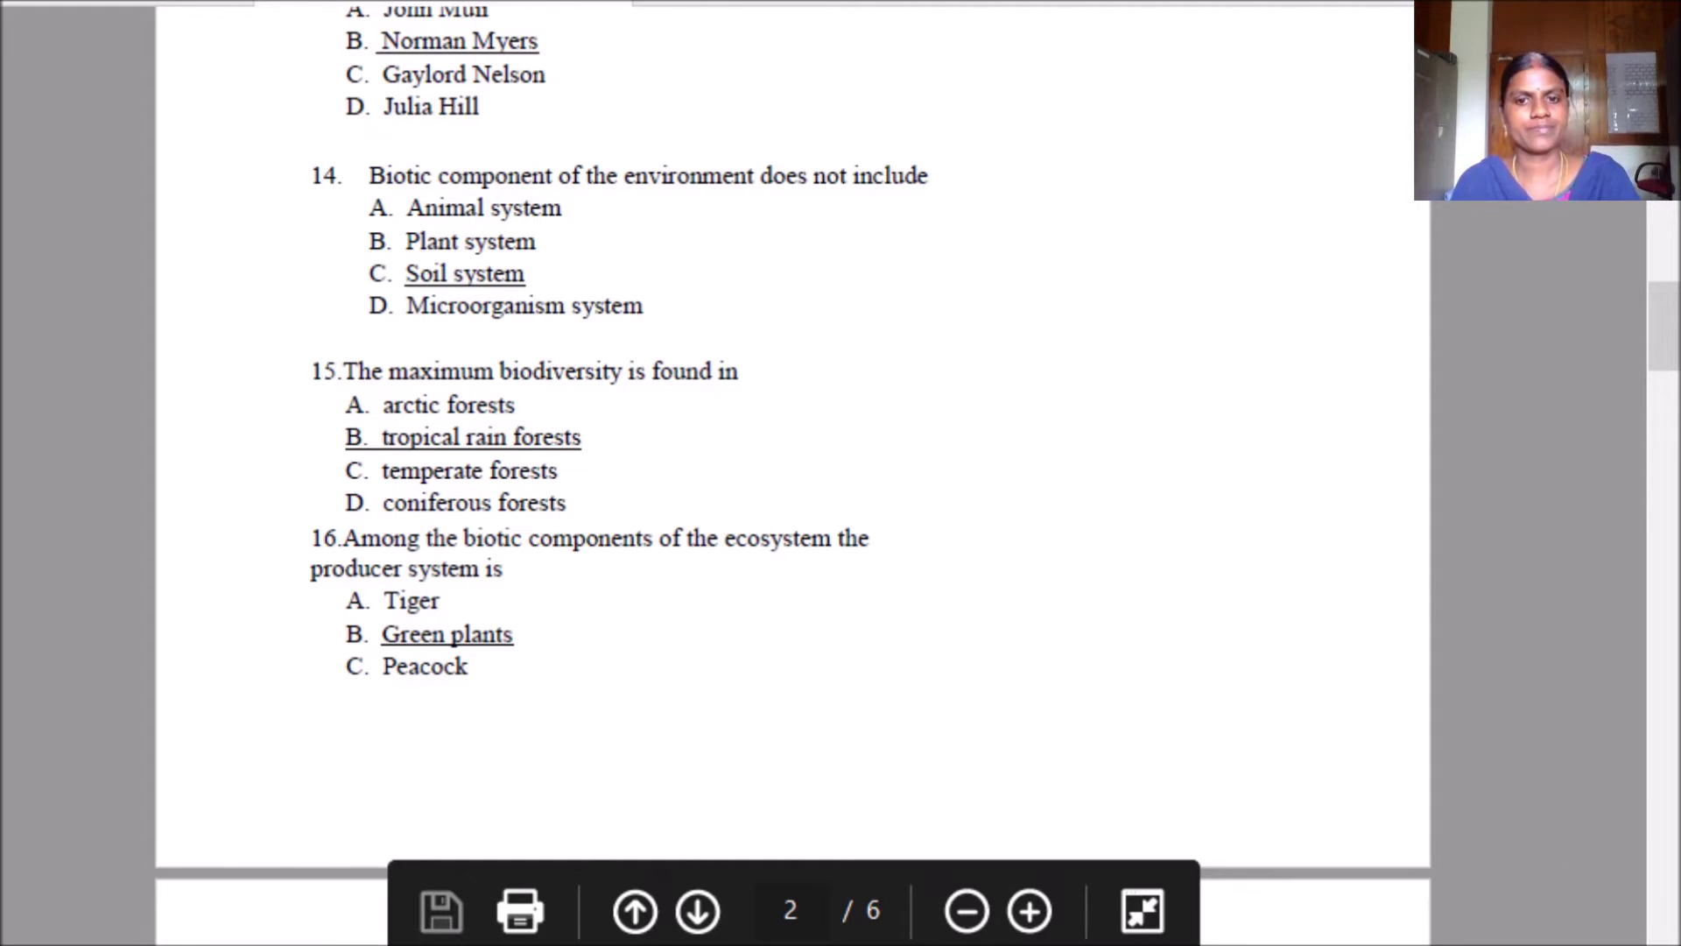
{"action": "scroll", "coordinate": [792, 473], "scroll_direction": "down", "scroll_amount": 2}
{"action": "scroll", "coordinate": [792, 473], "scroll_direction": "down", "scroll_amount": 1}
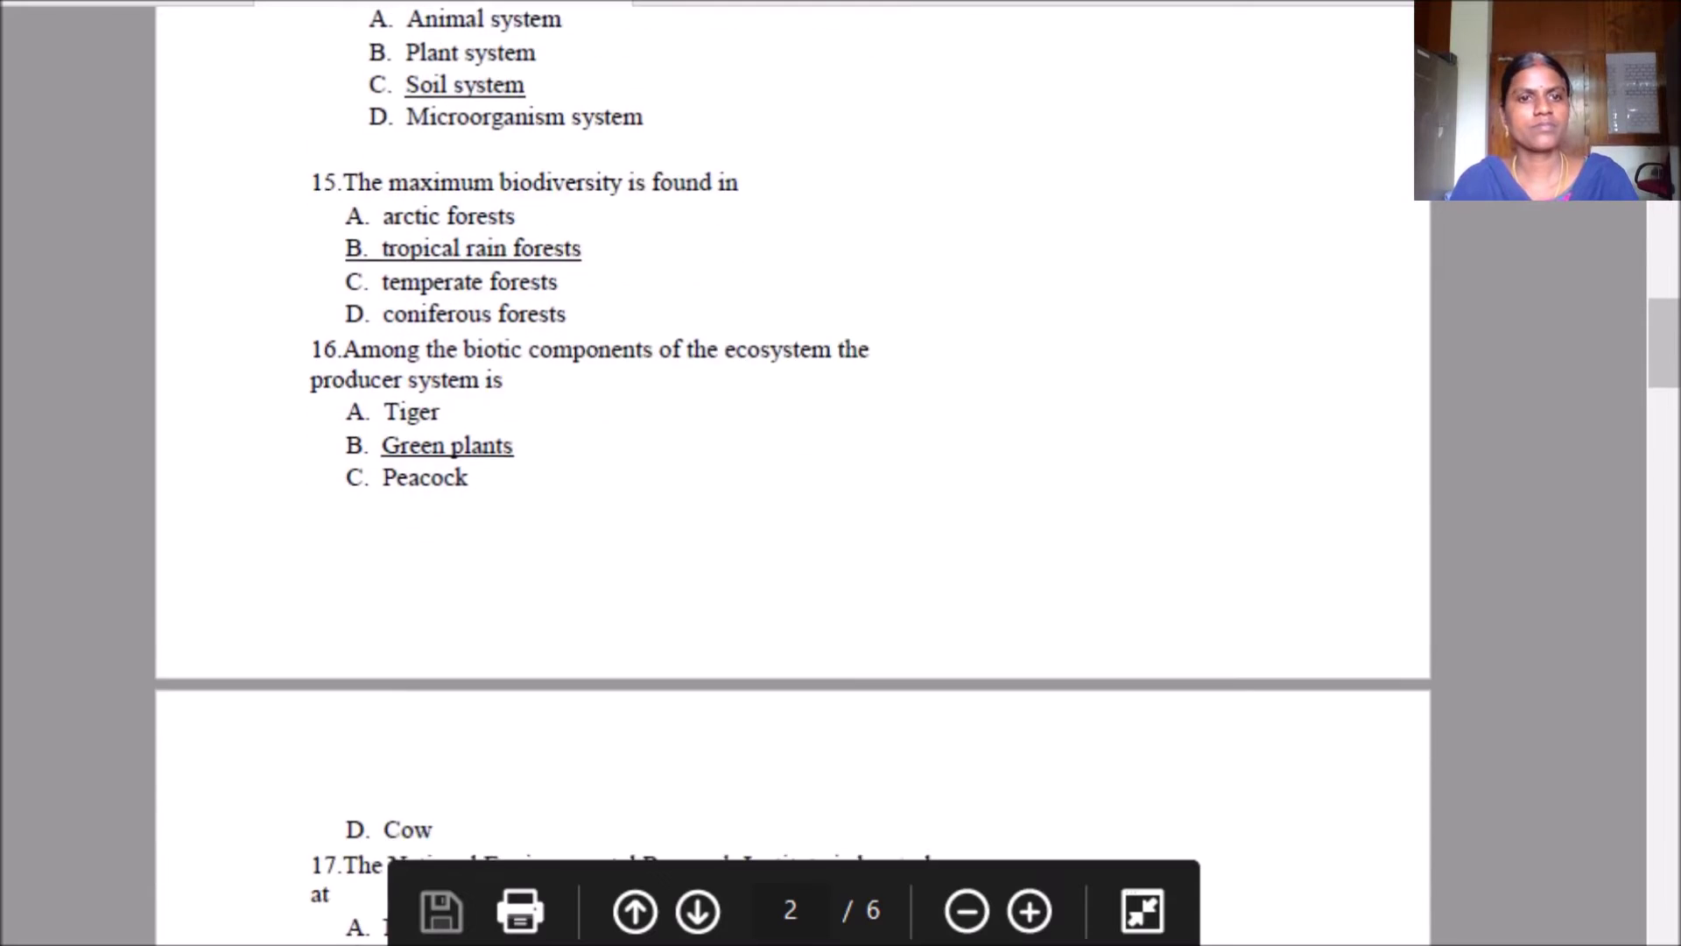
{"action": "scroll", "coordinate": [792, 472], "scroll_direction": "down", "scroll_amount": 2}
{"action": "scroll", "coordinate": [791, 473], "scroll_direction": "down", "scroll_amount": 1}
{"action": "scroll", "coordinate": [791, 473], "scroll_direction": "down", "scroll_amount": 1}
{"action": "scroll", "coordinate": [792, 474], "scroll_direction": "down", "scroll_amount": 1}
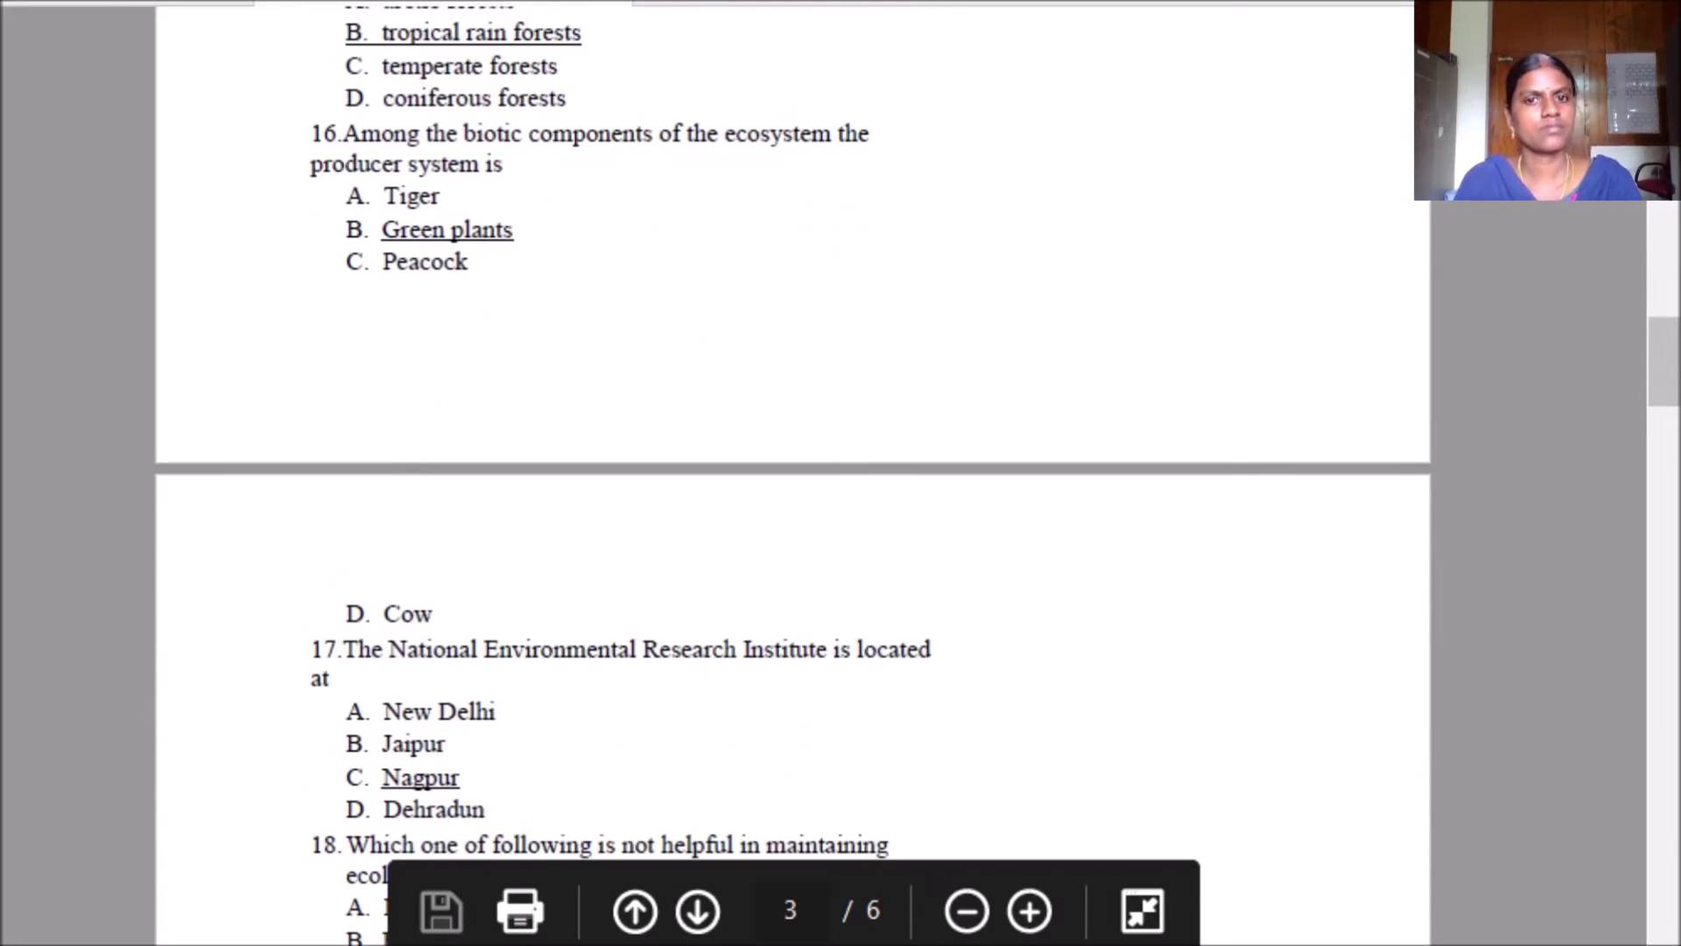
{"action": "scroll", "coordinate": [792, 473], "scroll_direction": "down", "scroll_amount": 3}
{"action": "scroll", "coordinate": [792, 473], "scroll_direction": "down", "scroll_amount": 1}
{"action": "scroll", "coordinate": [791, 473], "scroll_direction": "down", "scroll_amount": 1}
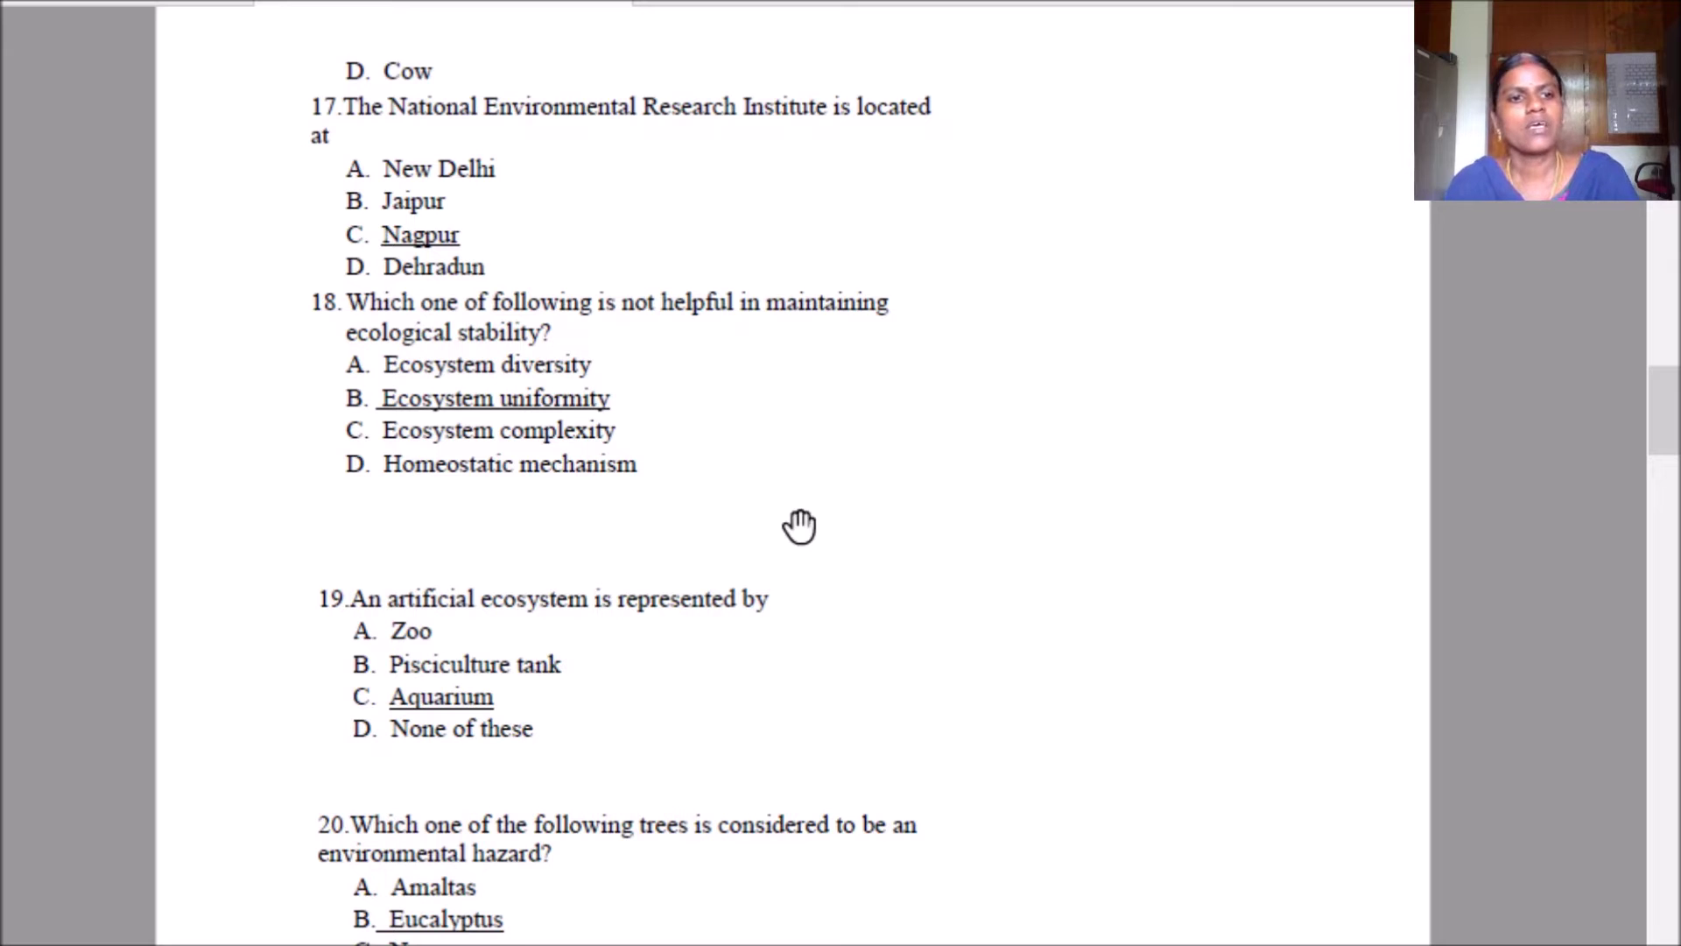
{"action": "scroll", "coordinate": [798, 526], "scroll_direction": "down", "scroll_amount": 1}
{"action": "scroll", "coordinate": [799, 525], "scroll_direction": "down", "scroll_amount": 5}
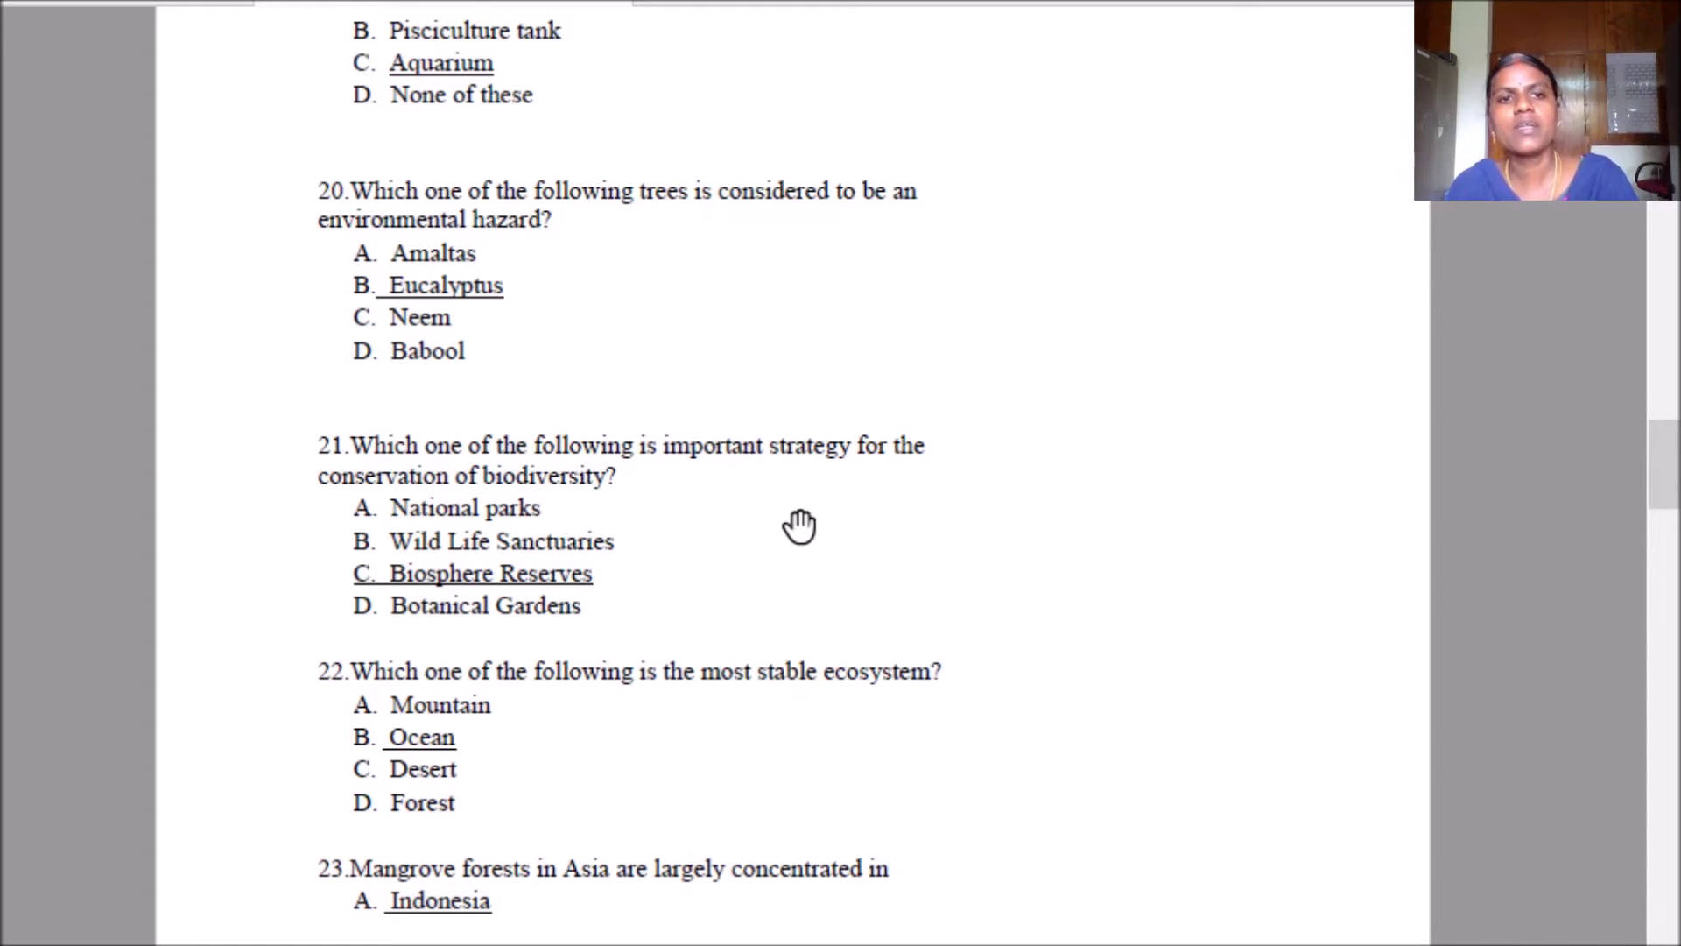
{"action": "scroll", "coordinate": [800, 525], "scroll_direction": "down", "scroll_amount": 1}
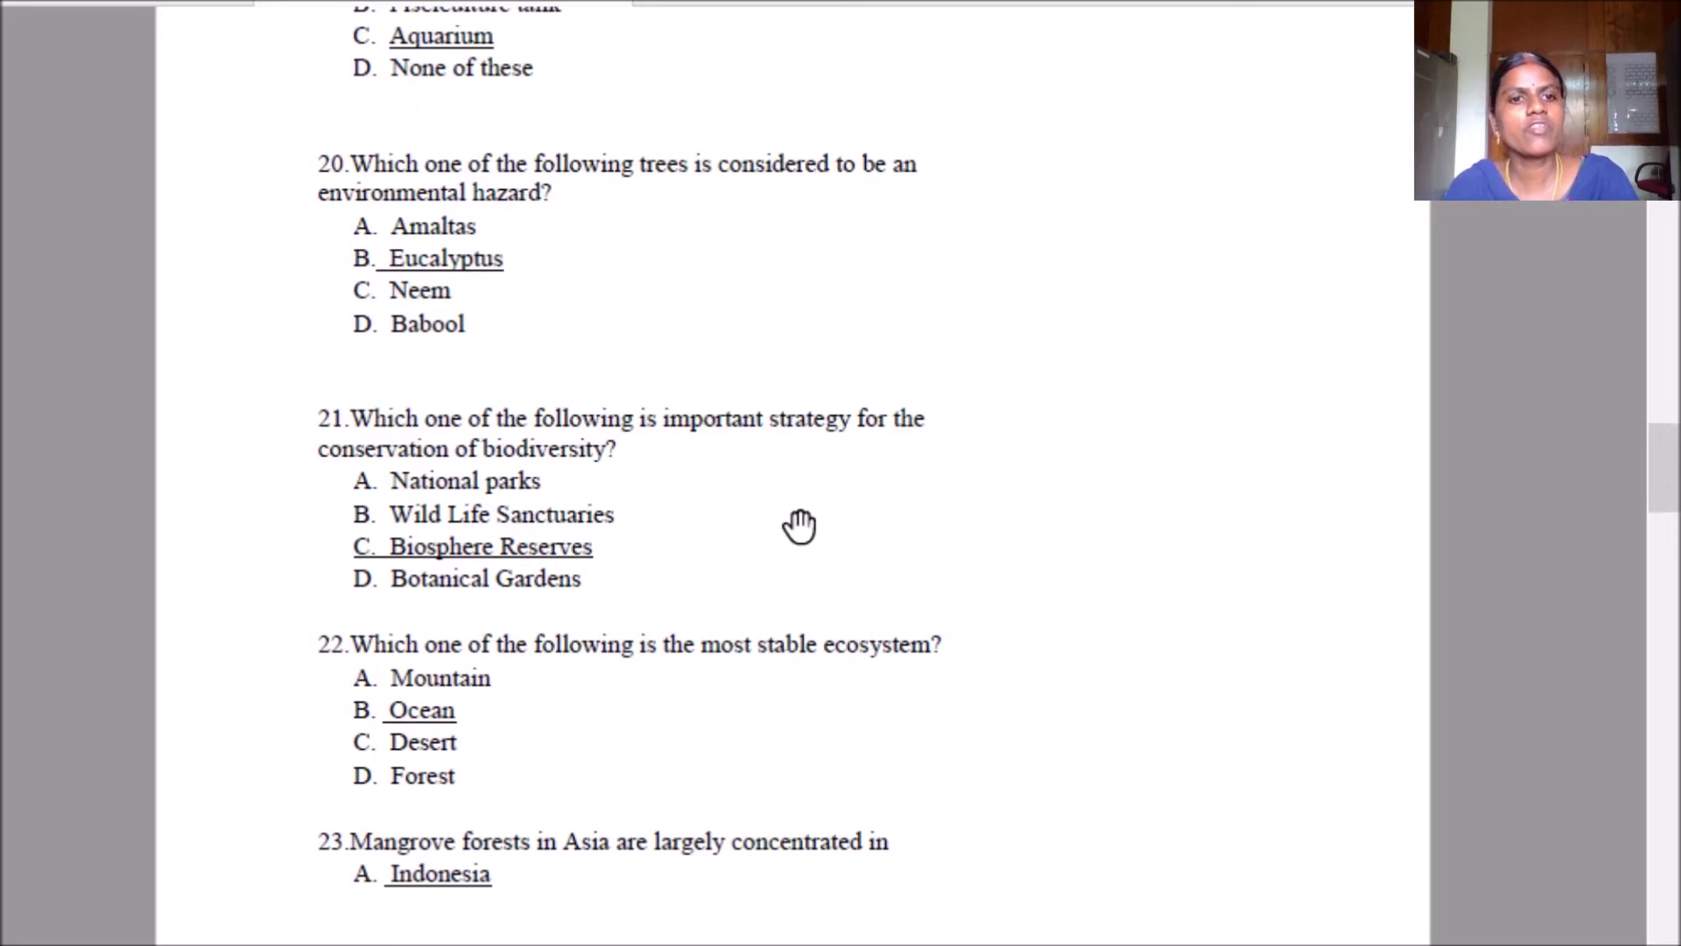
{"action": "scroll", "coordinate": [800, 525], "scroll_direction": "down", "scroll_amount": 3}
{"action": "scroll", "coordinate": [799, 526], "scroll_direction": "down", "scroll_amount": 2}
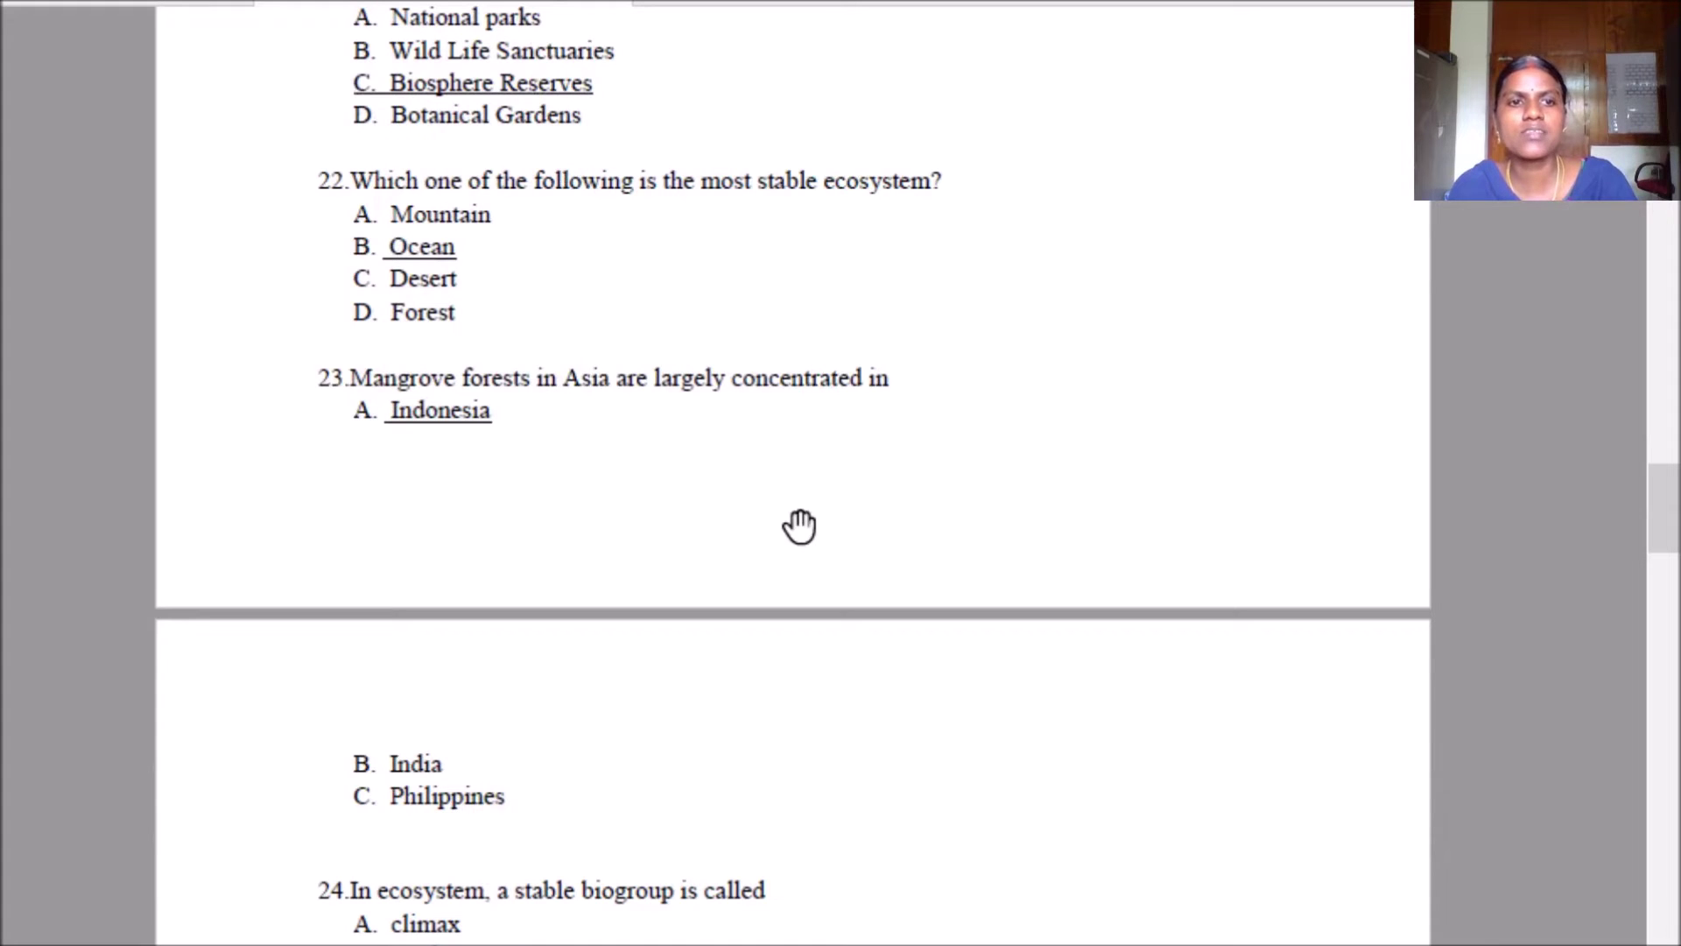
{"action": "scroll", "coordinate": [800, 525], "scroll_direction": "down", "scroll_amount": 1}
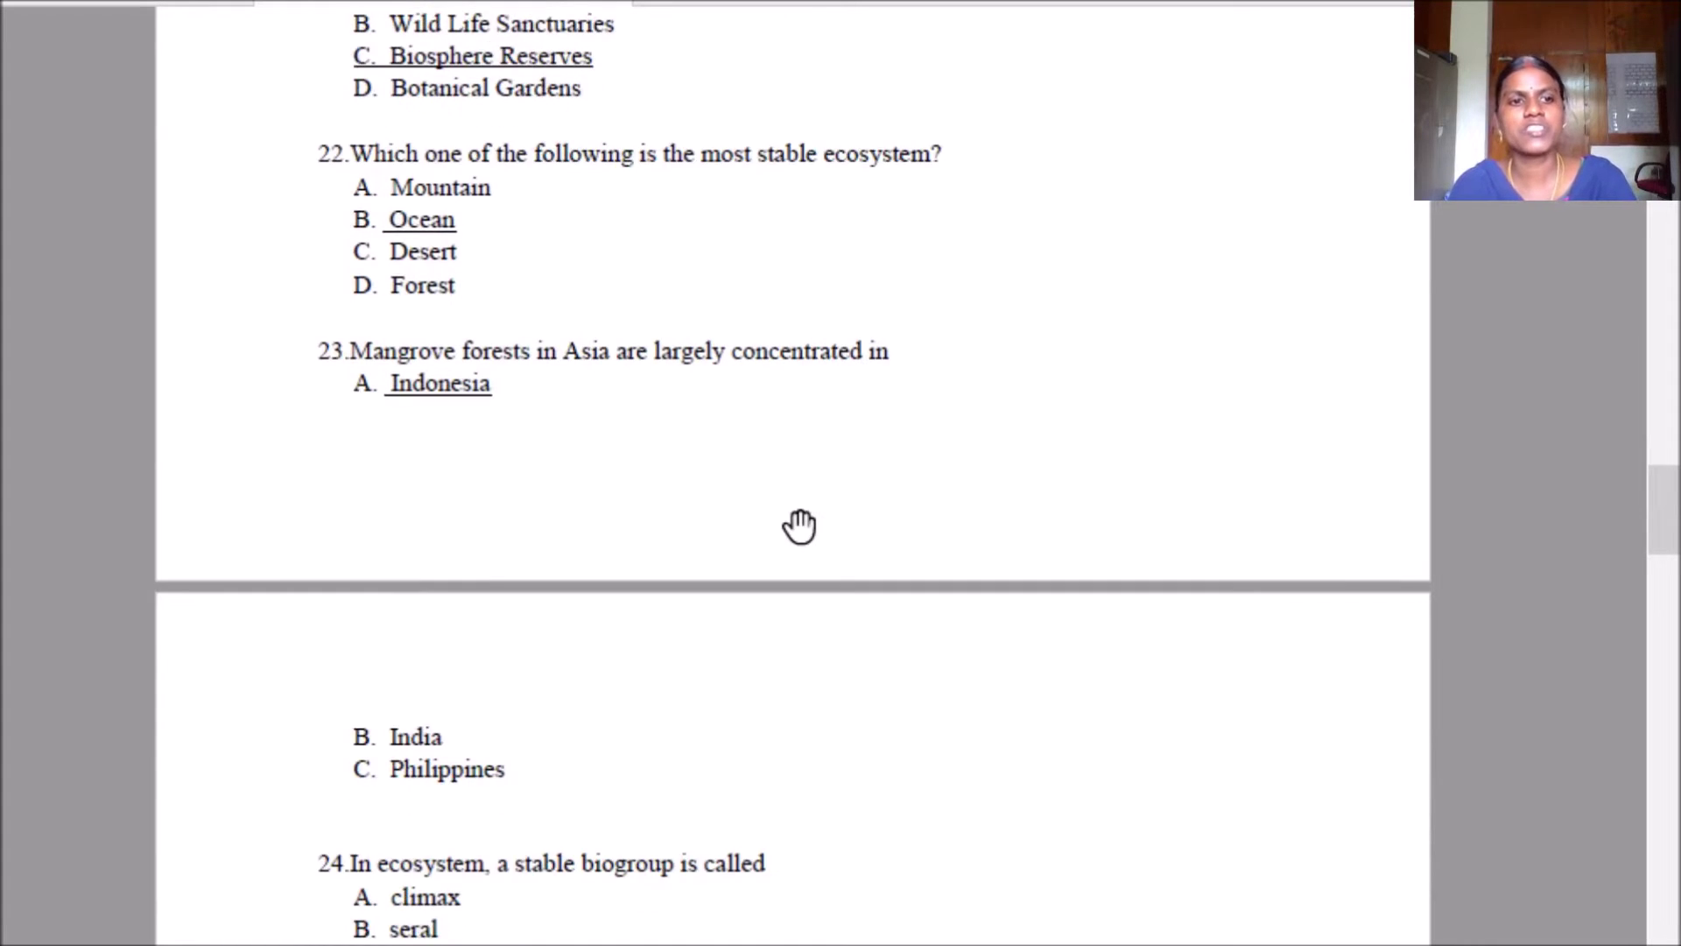
{"action": "scroll", "coordinate": [800, 525], "scroll_direction": "down", "scroll_amount": 2}
{"action": "scroll", "coordinate": [799, 525], "scroll_direction": "down", "scroll_amount": 6}
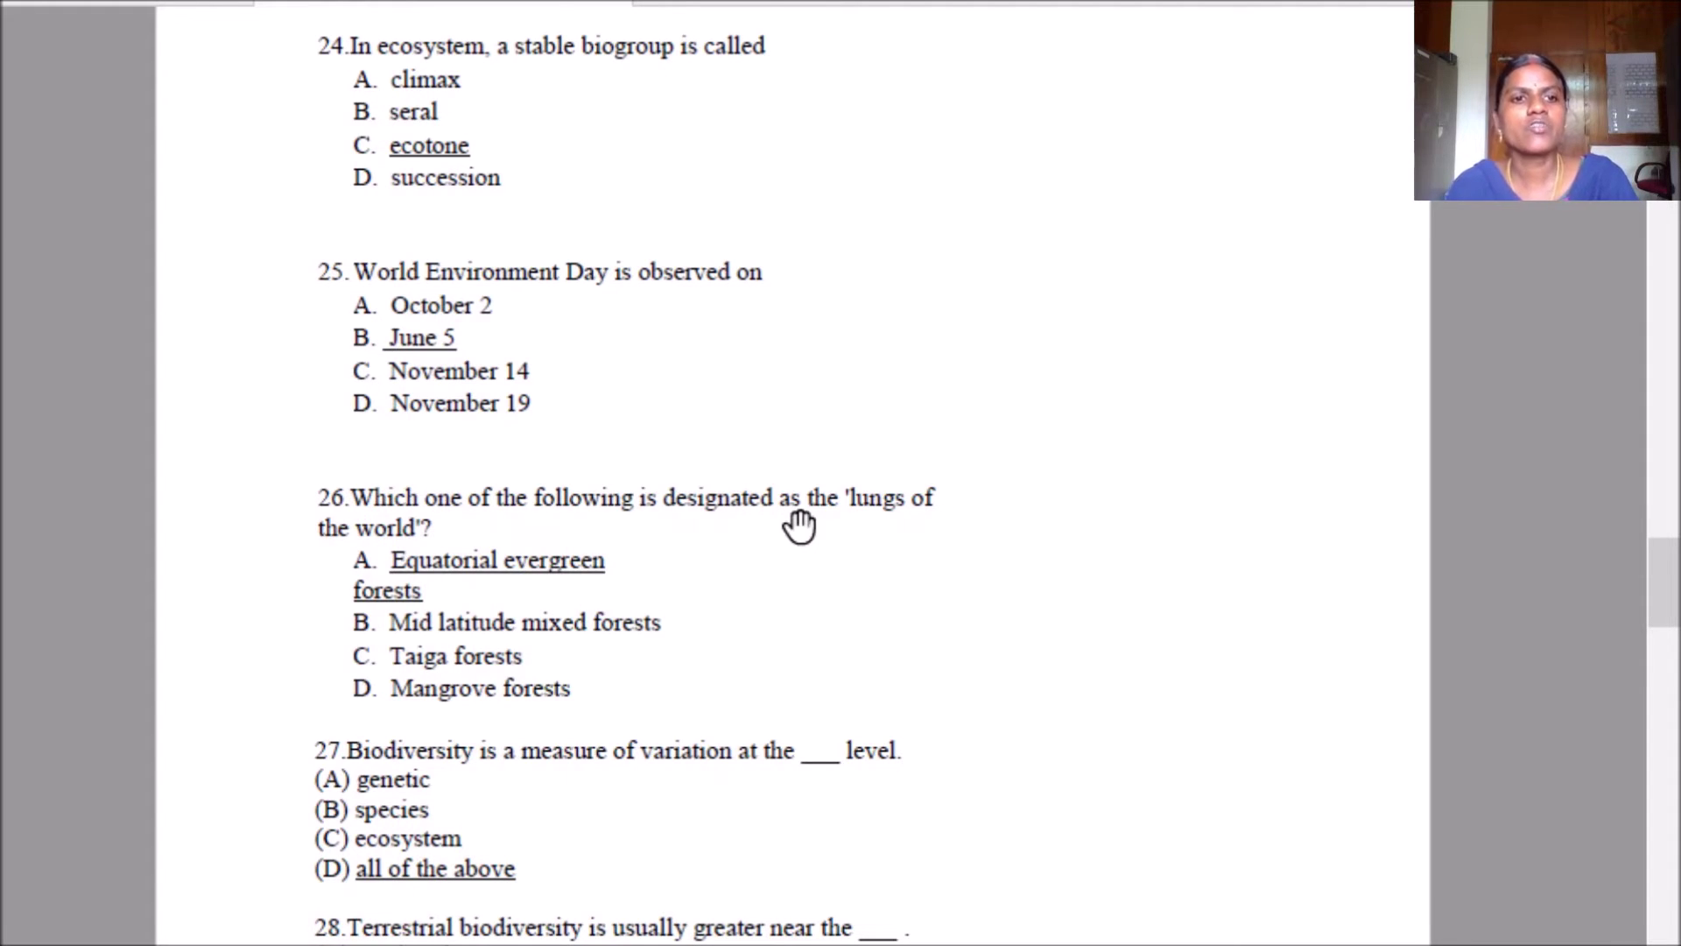
{"action": "scroll", "coordinate": [800, 524], "scroll_direction": "down", "scroll_amount": 1}
{"action": "scroll", "coordinate": [800, 524], "scroll_direction": "down", "scroll_amount": 2}
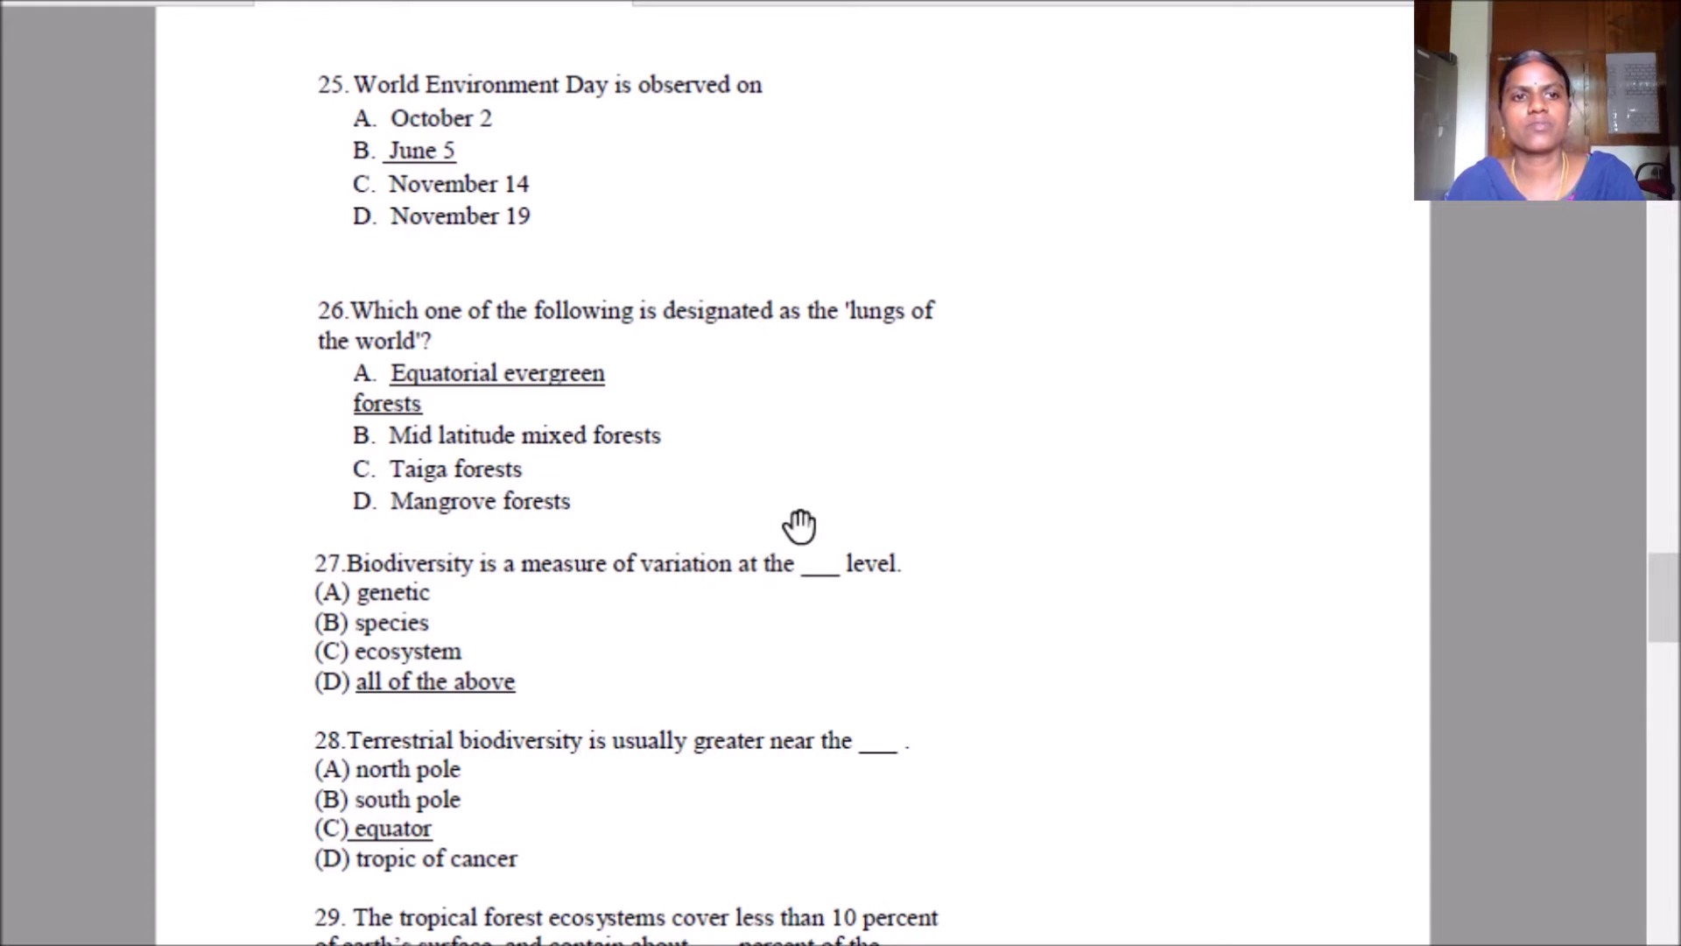
{"action": "scroll", "coordinate": [800, 523], "scroll_direction": "down", "scroll_amount": 1}
{"action": "scroll", "coordinate": [801, 525], "scroll_direction": "down", "scroll_amount": 1}
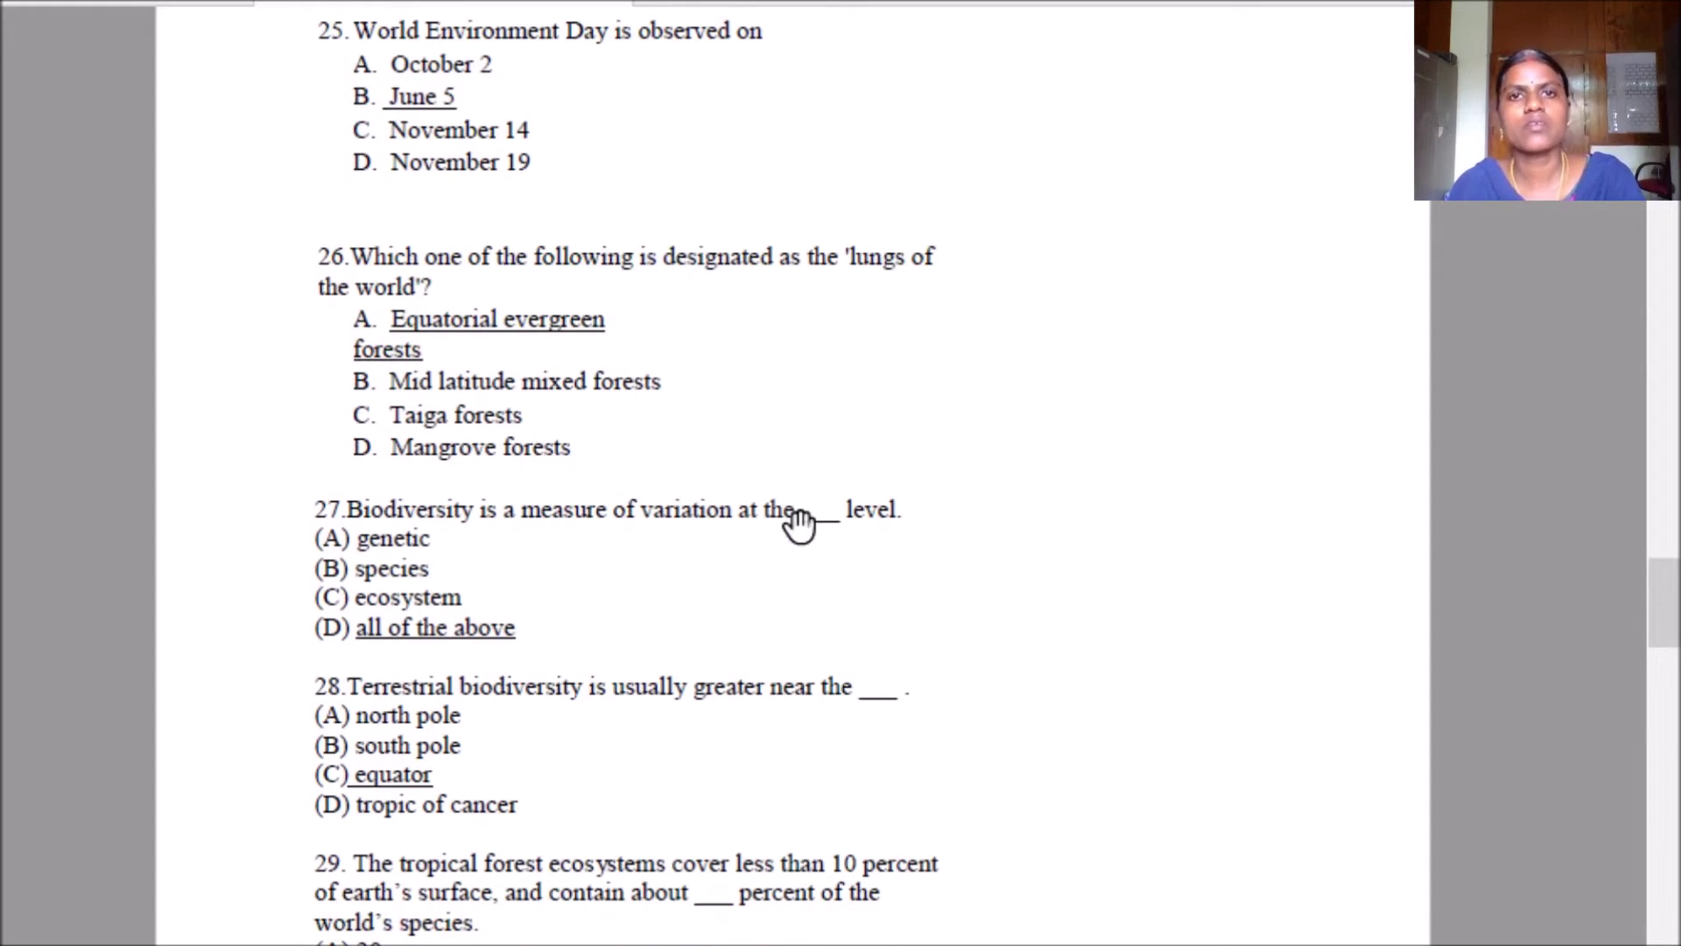
{"action": "scroll", "coordinate": [800, 524], "scroll_direction": "down", "scroll_amount": 1}
{"action": "scroll", "coordinate": [800, 523], "scroll_direction": "down", "scroll_amount": 3}
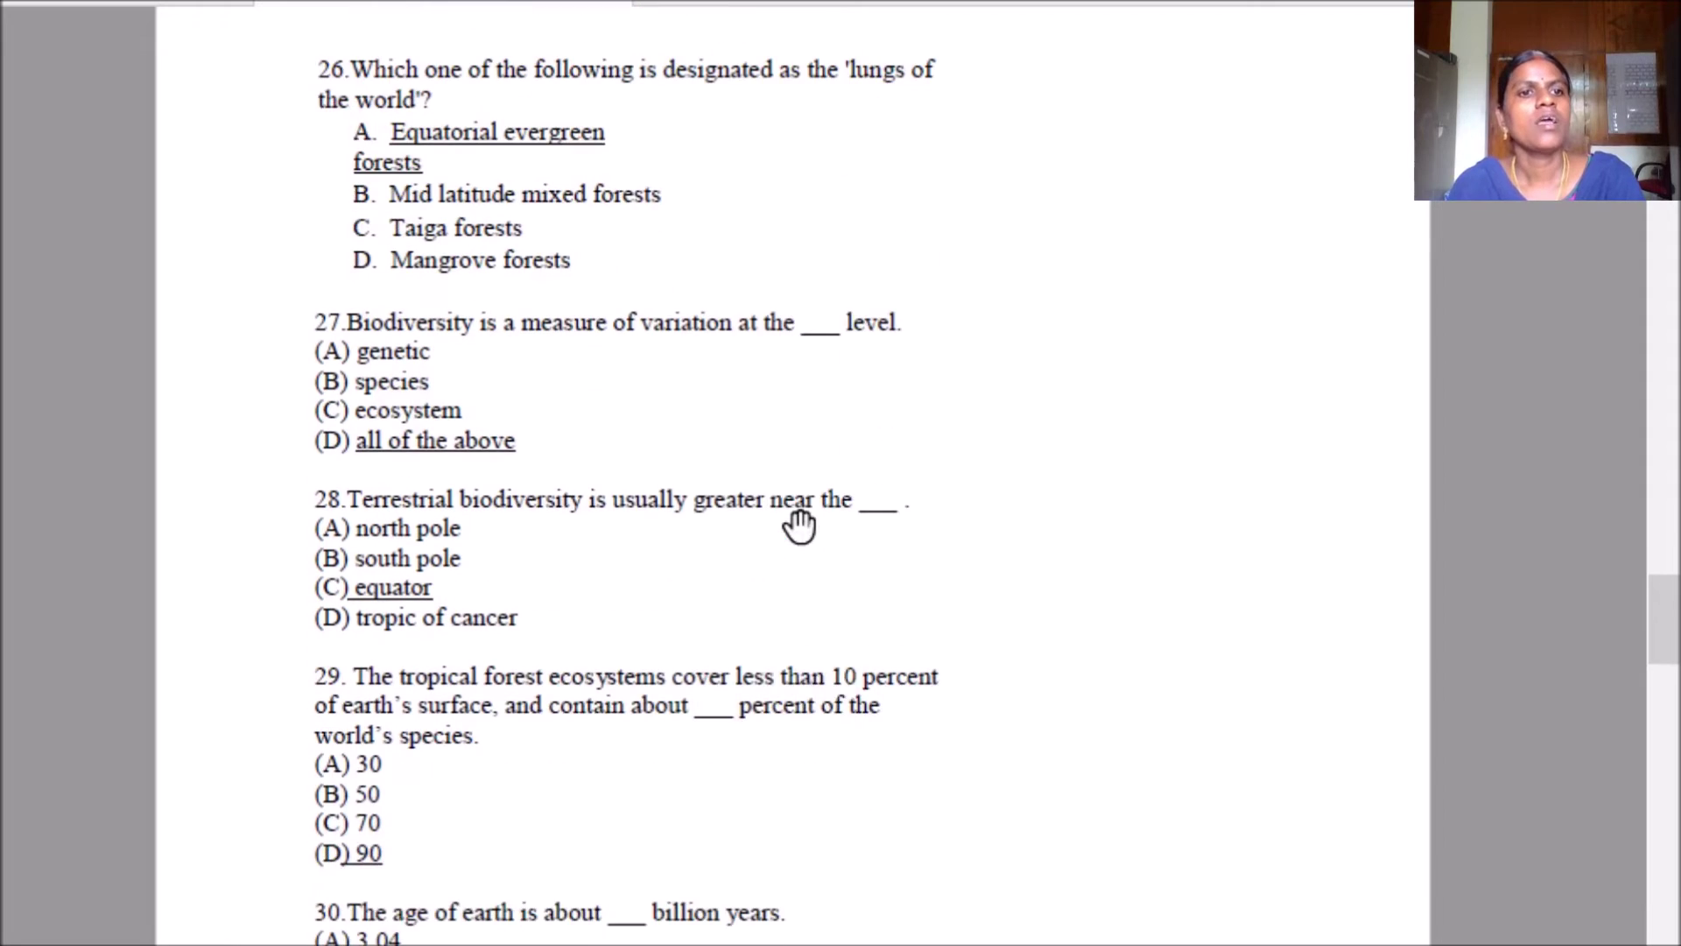
{"action": "scroll", "coordinate": [801, 525], "scroll_direction": "down", "scroll_amount": 1}
{"action": "scroll", "coordinate": [800, 524], "scroll_direction": "down", "scroll_amount": 2}
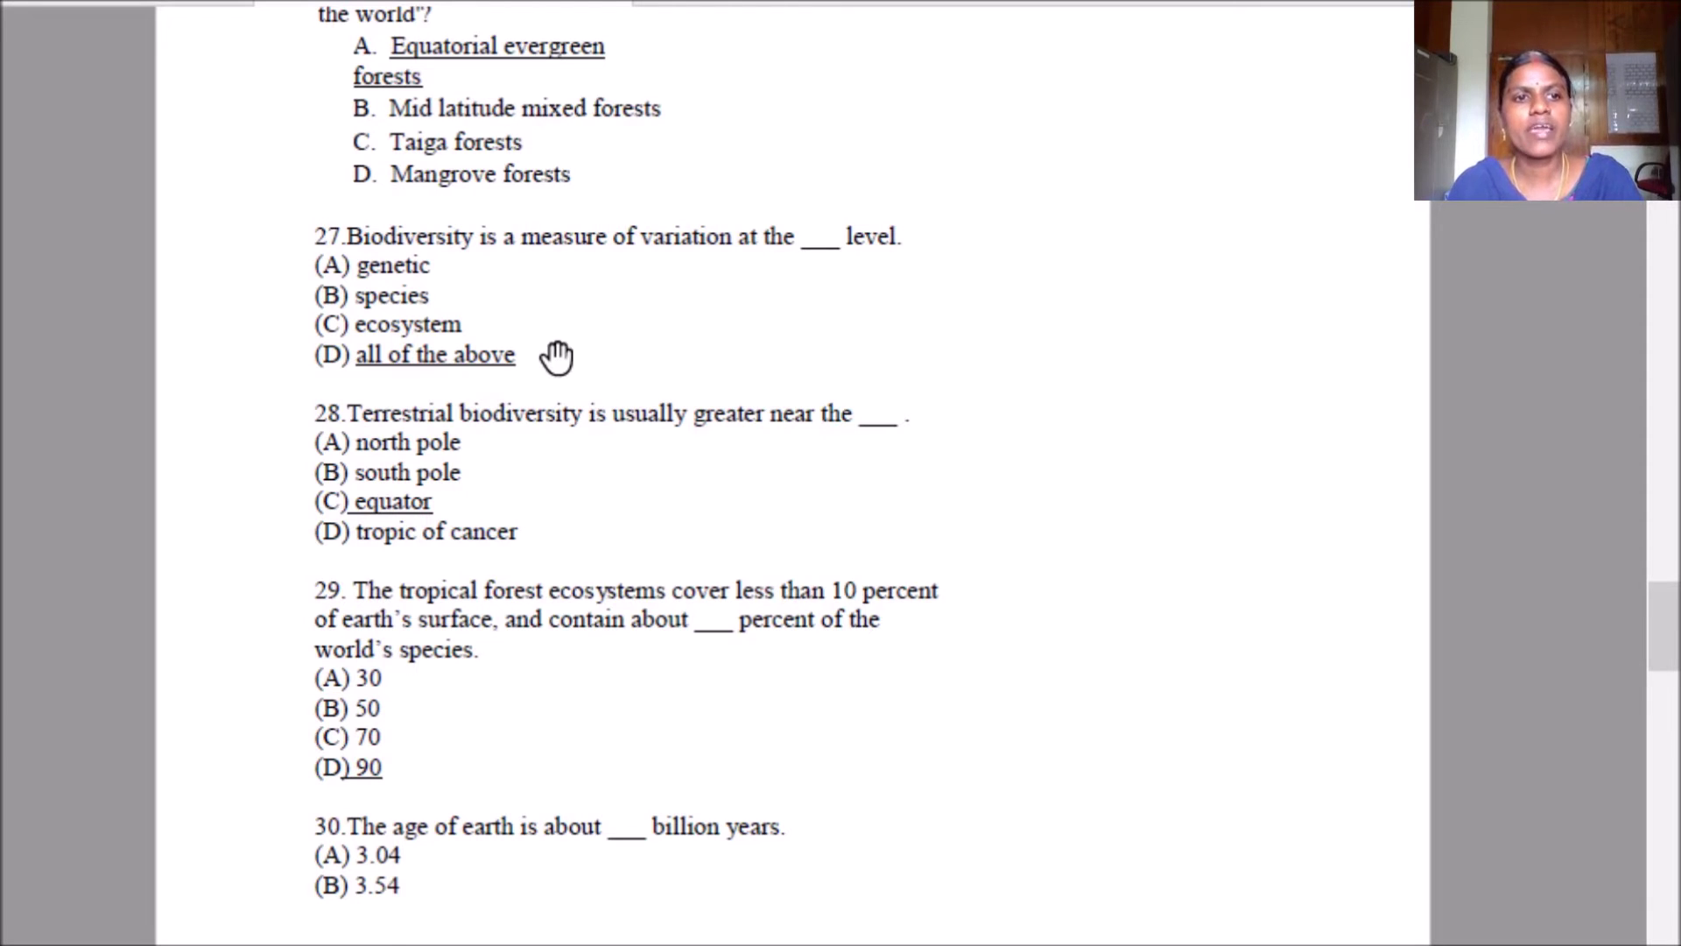
{"action": "scroll", "coordinate": [558, 355], "scroll_direction": "down", "scroll_amount": 1}
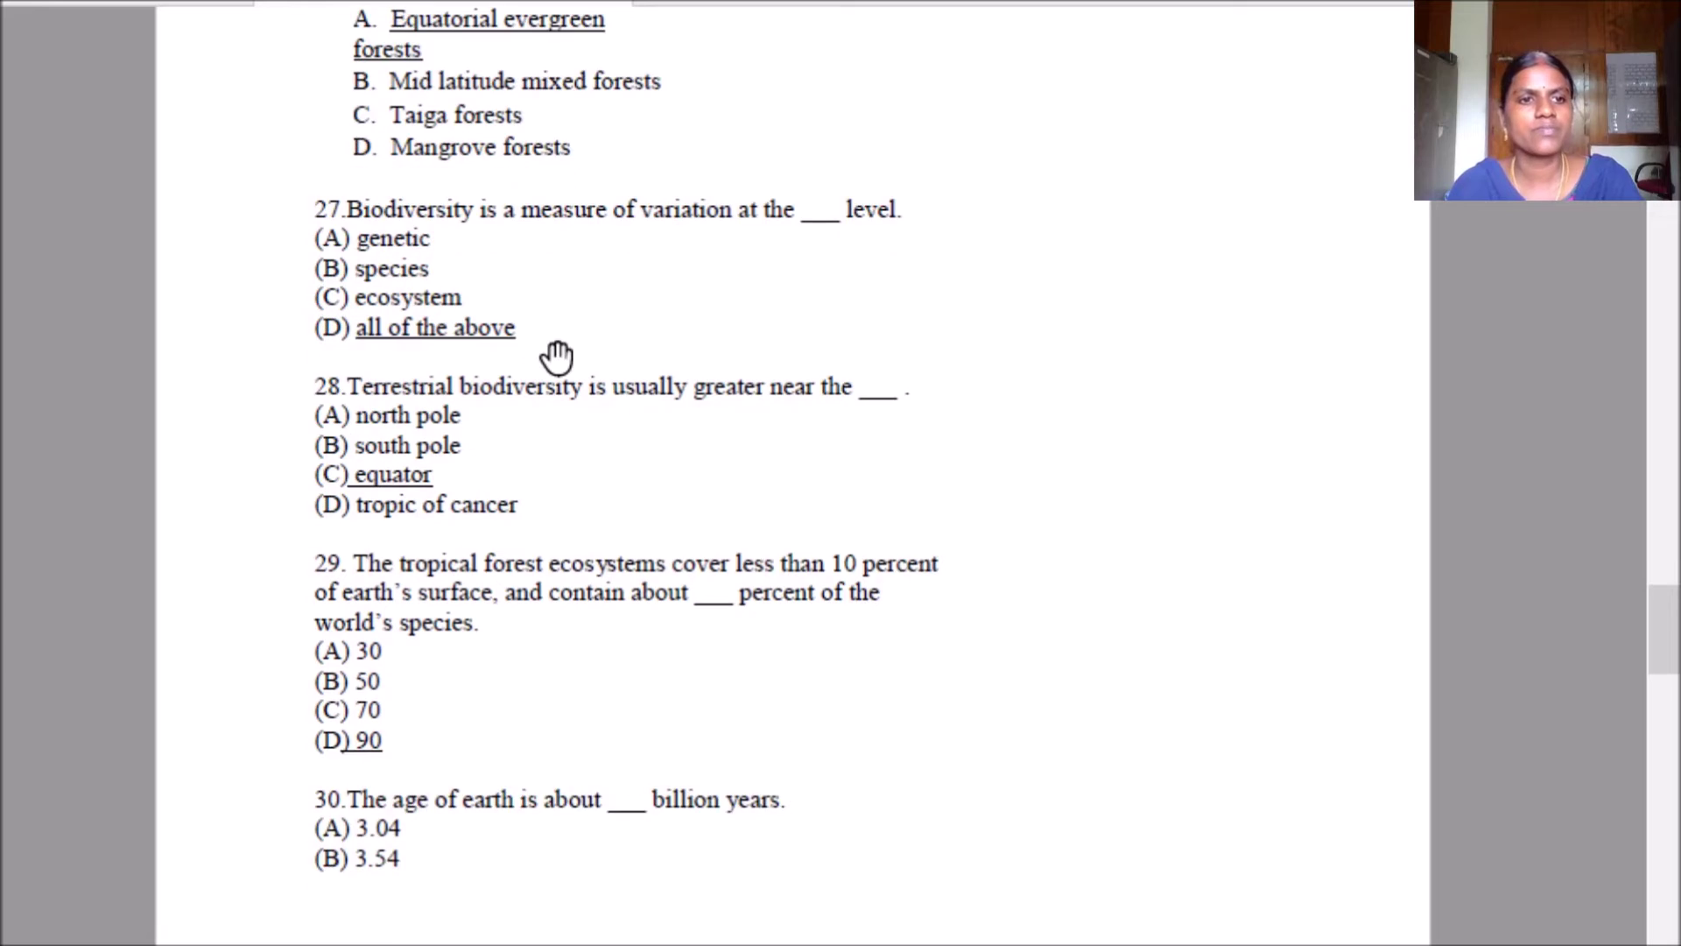
{"action": "scroll", "coordinate": [557, 356], "scroll_direction": "down", "scroll_amount": 4}
{"action": "scroll", "coordinate": [557, 356], "scroll_direction": "down", "scroll_amount": 1}
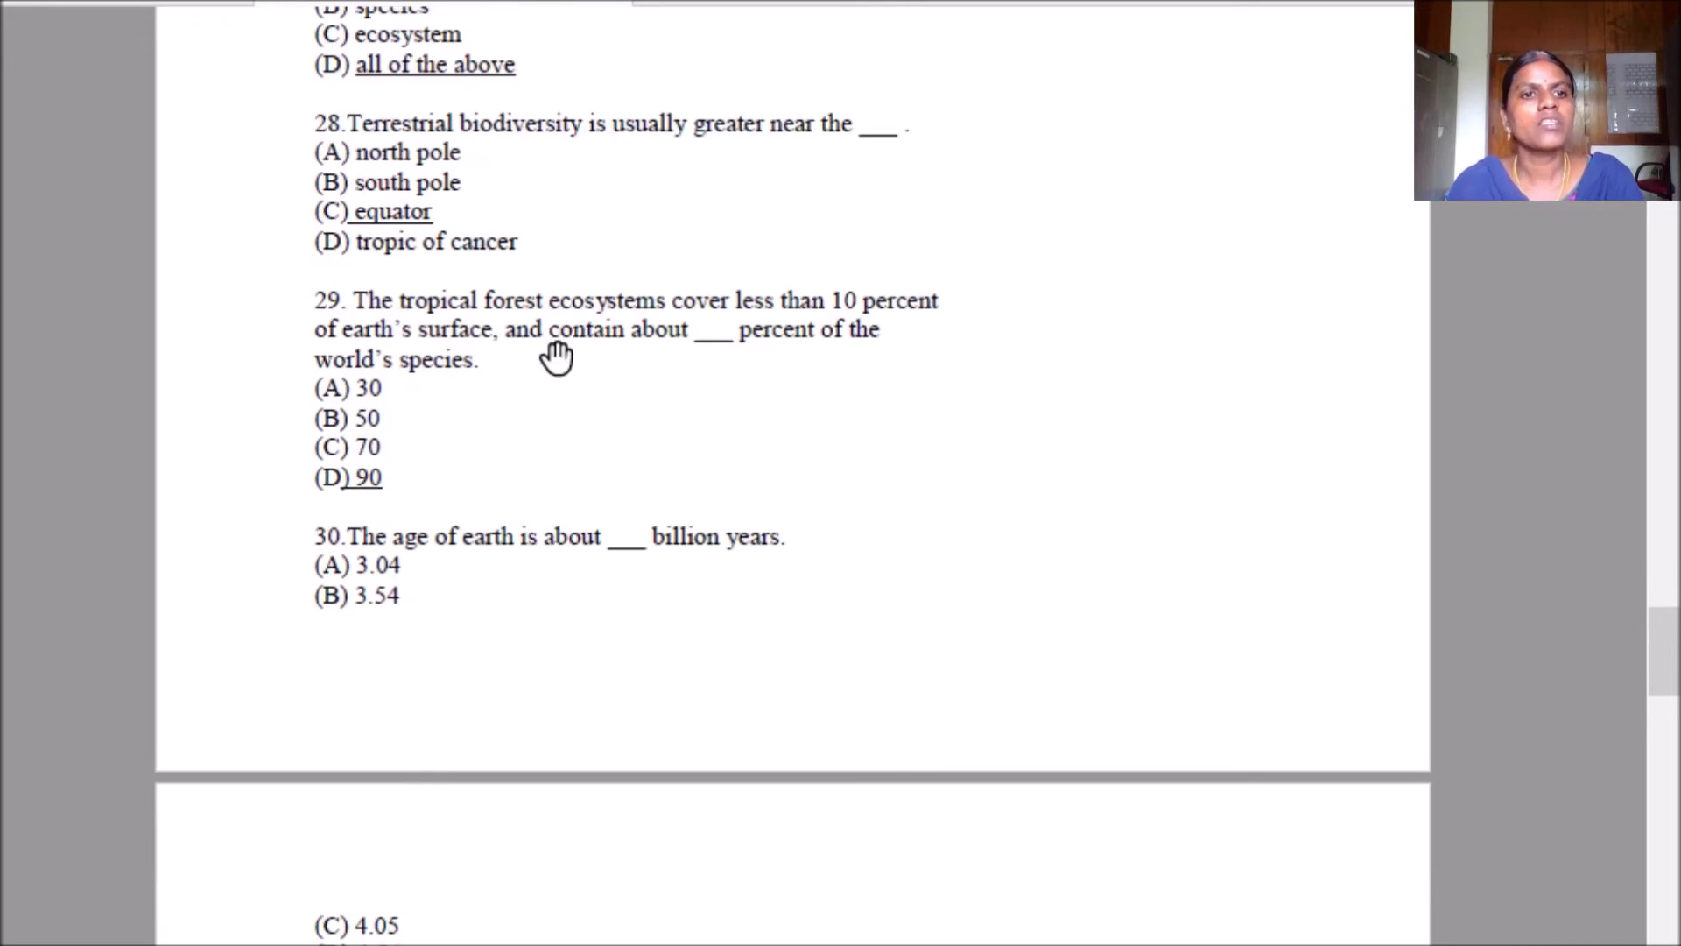
{"action": "scroll", "coordinate": [557, 357], "scroll_direction": "down", "scroll_amount": 2}
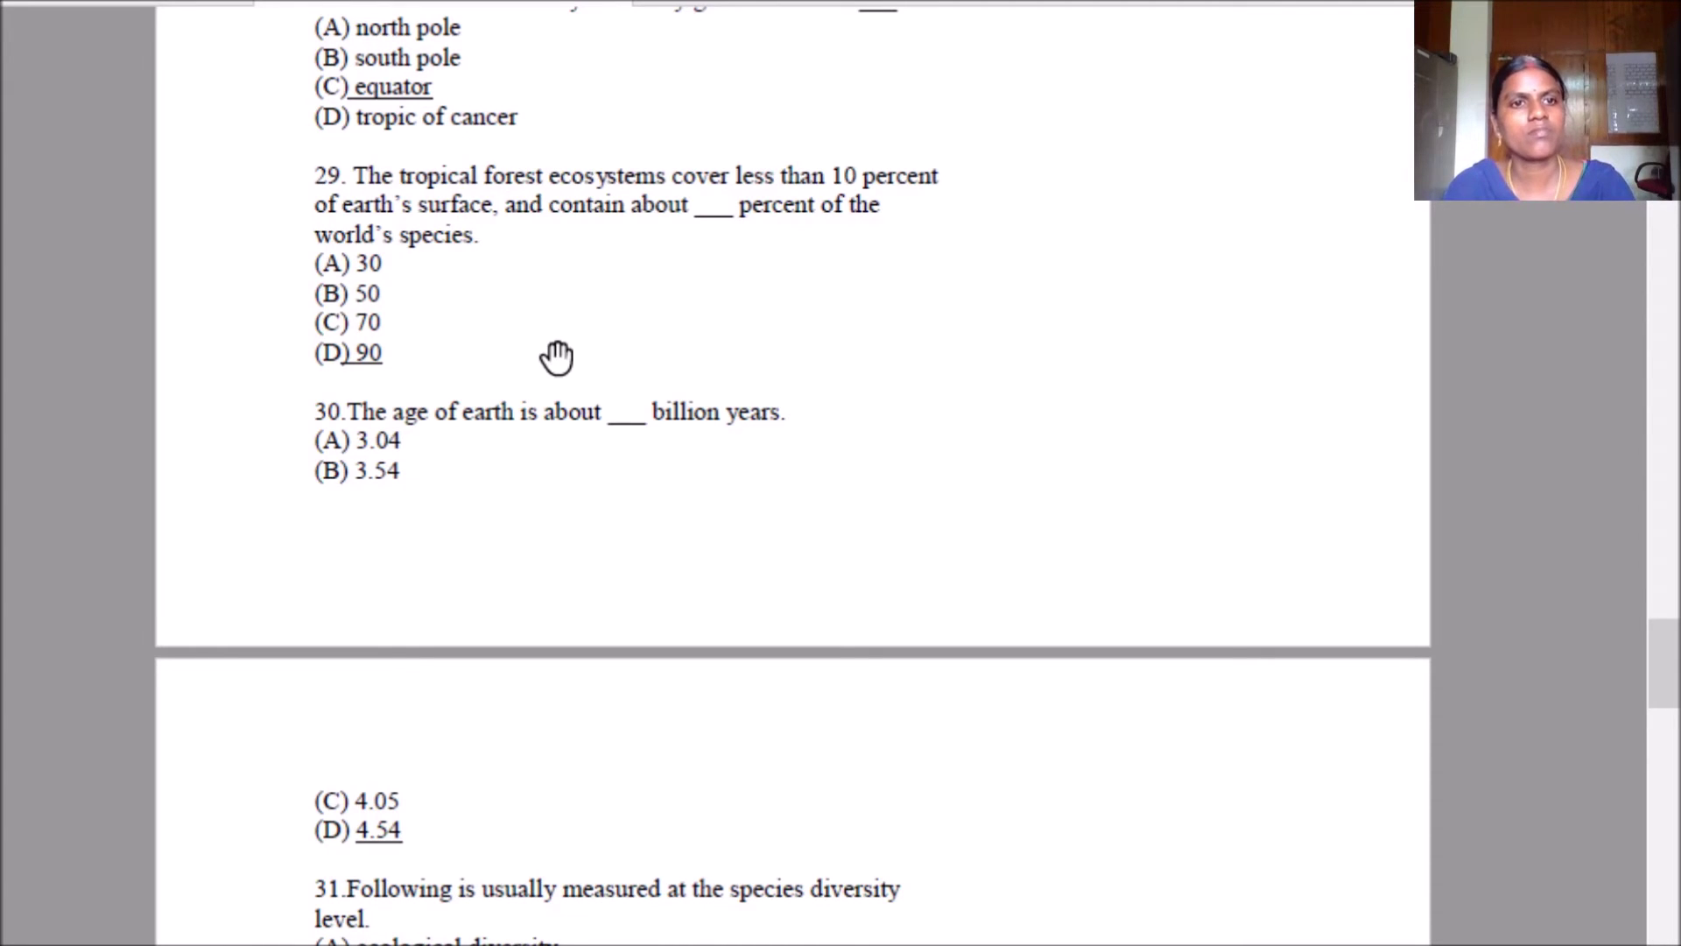
{"action": "scroll", "coordinate": [557, 356], "scroll_direction": "down", "scroll_amount": 1}
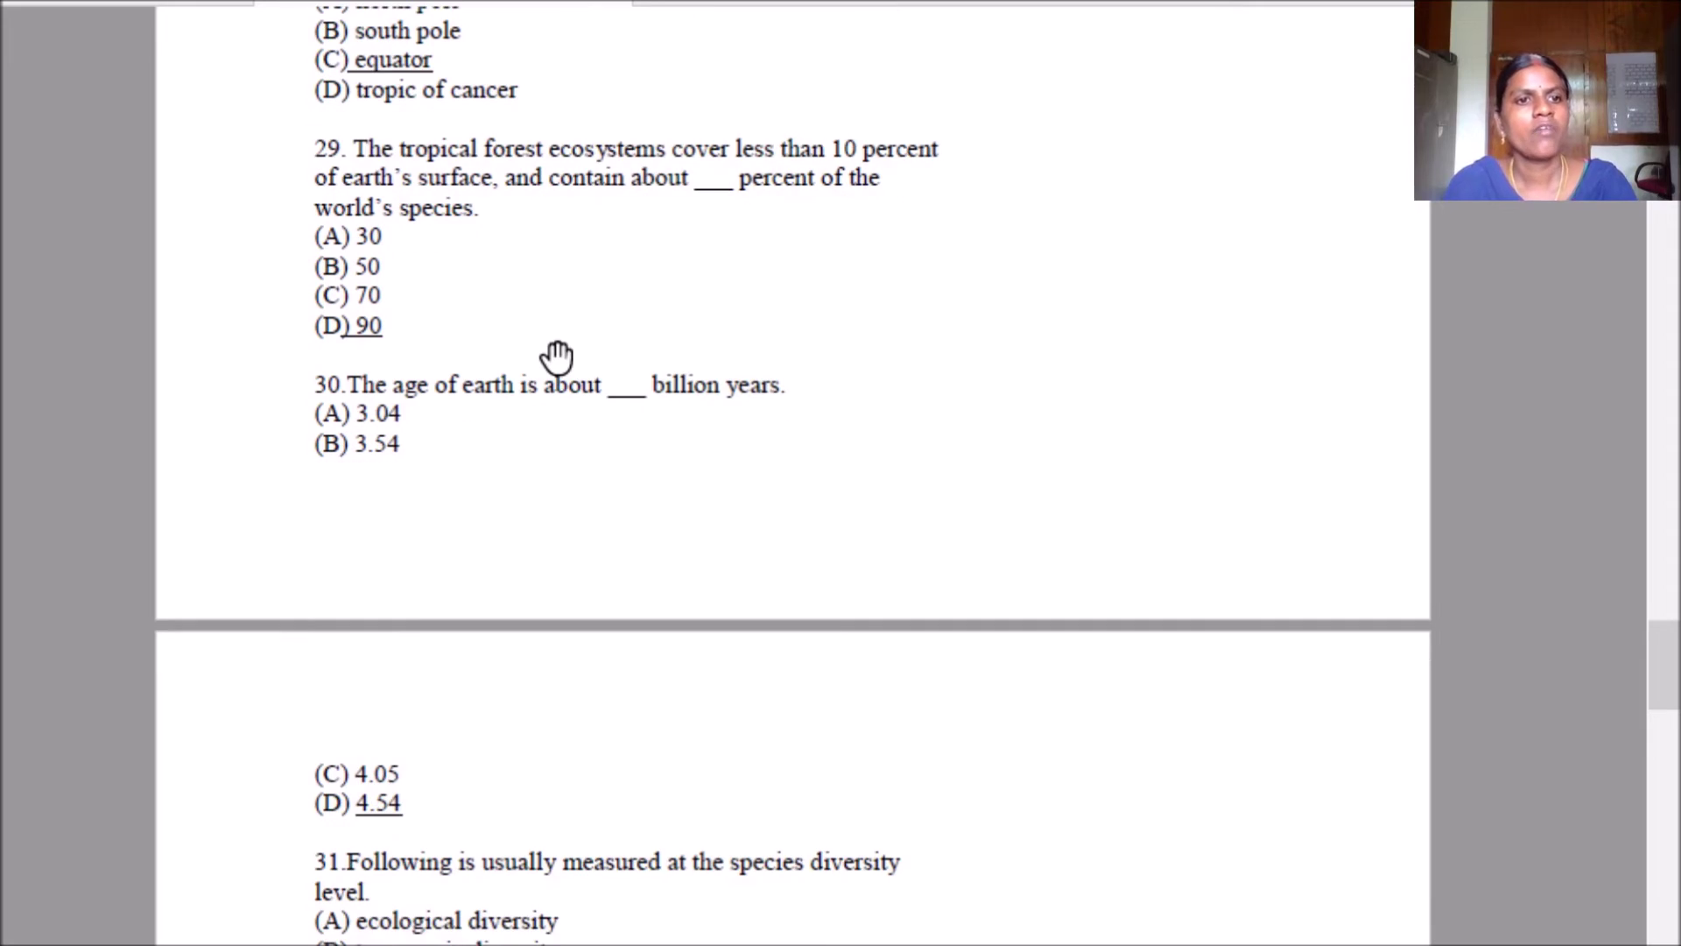
{"action": "scroll", "coordinate": [557, 356], "scroll_direction": "down", "scroll_amount": 2}
{"action": "scroll", "coordinate": [556, 355], "scroll_direction": "down", "scroll_amount": 2}
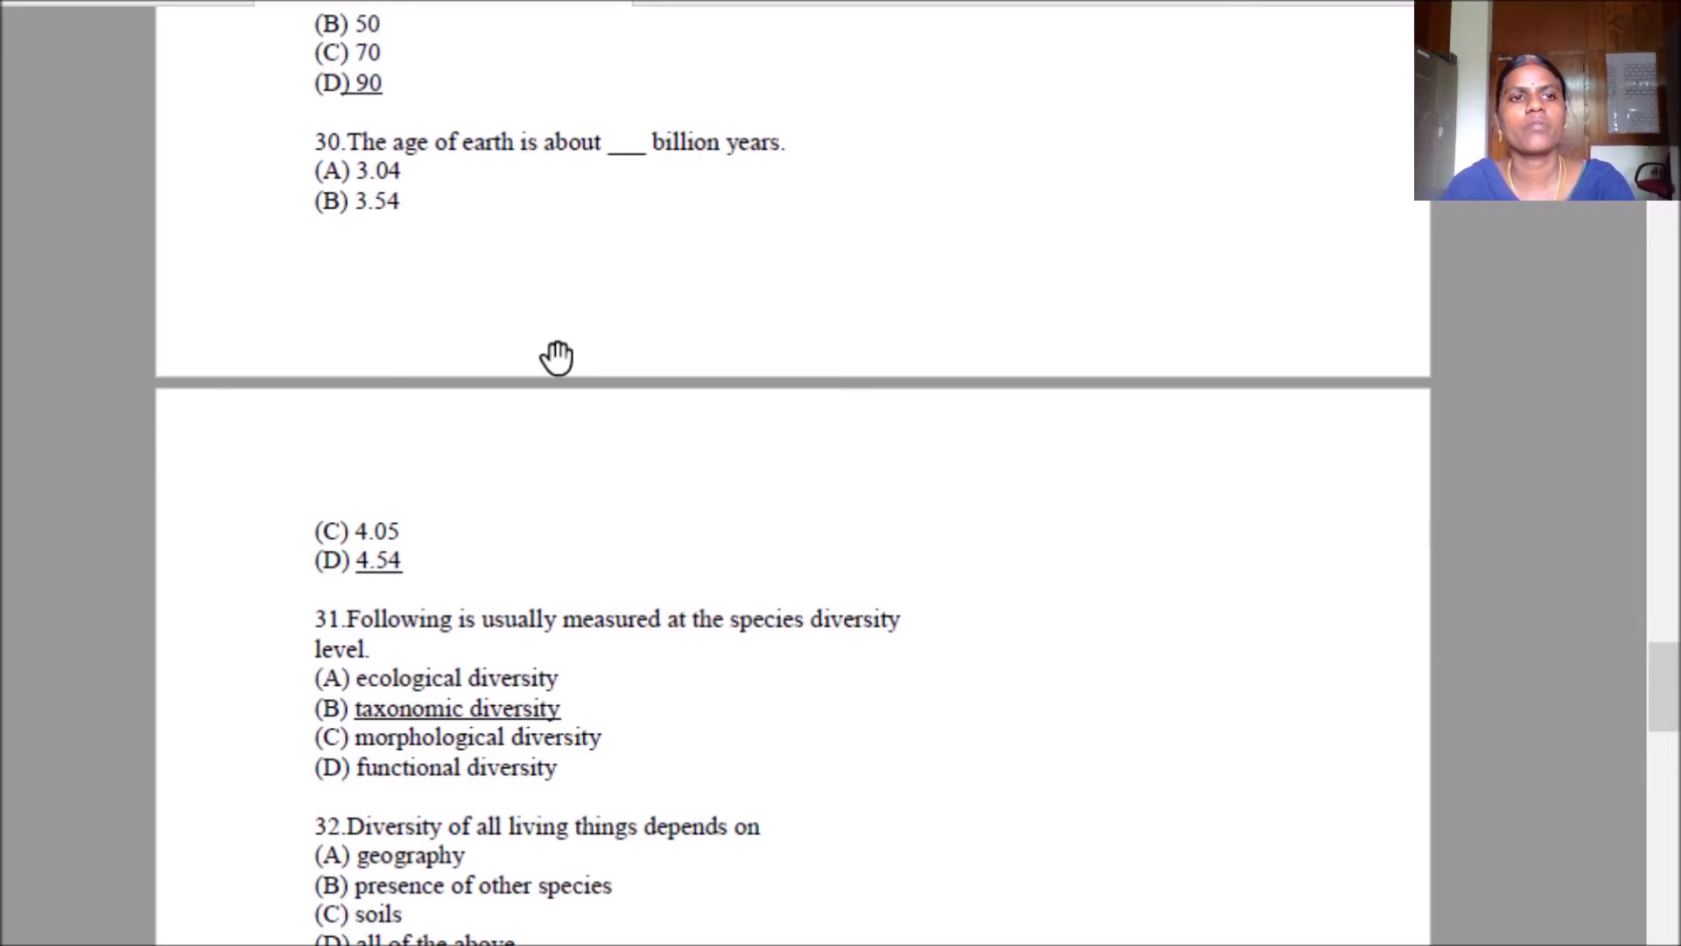
{"action": "scroll", "coordinate": [557, 357], "scroll_direction": "down", "scroll_amount": 1}
{"action": "scroll", "coordinate": [558, 357], "scroll_direction": "down", "scroll_amount": 3}
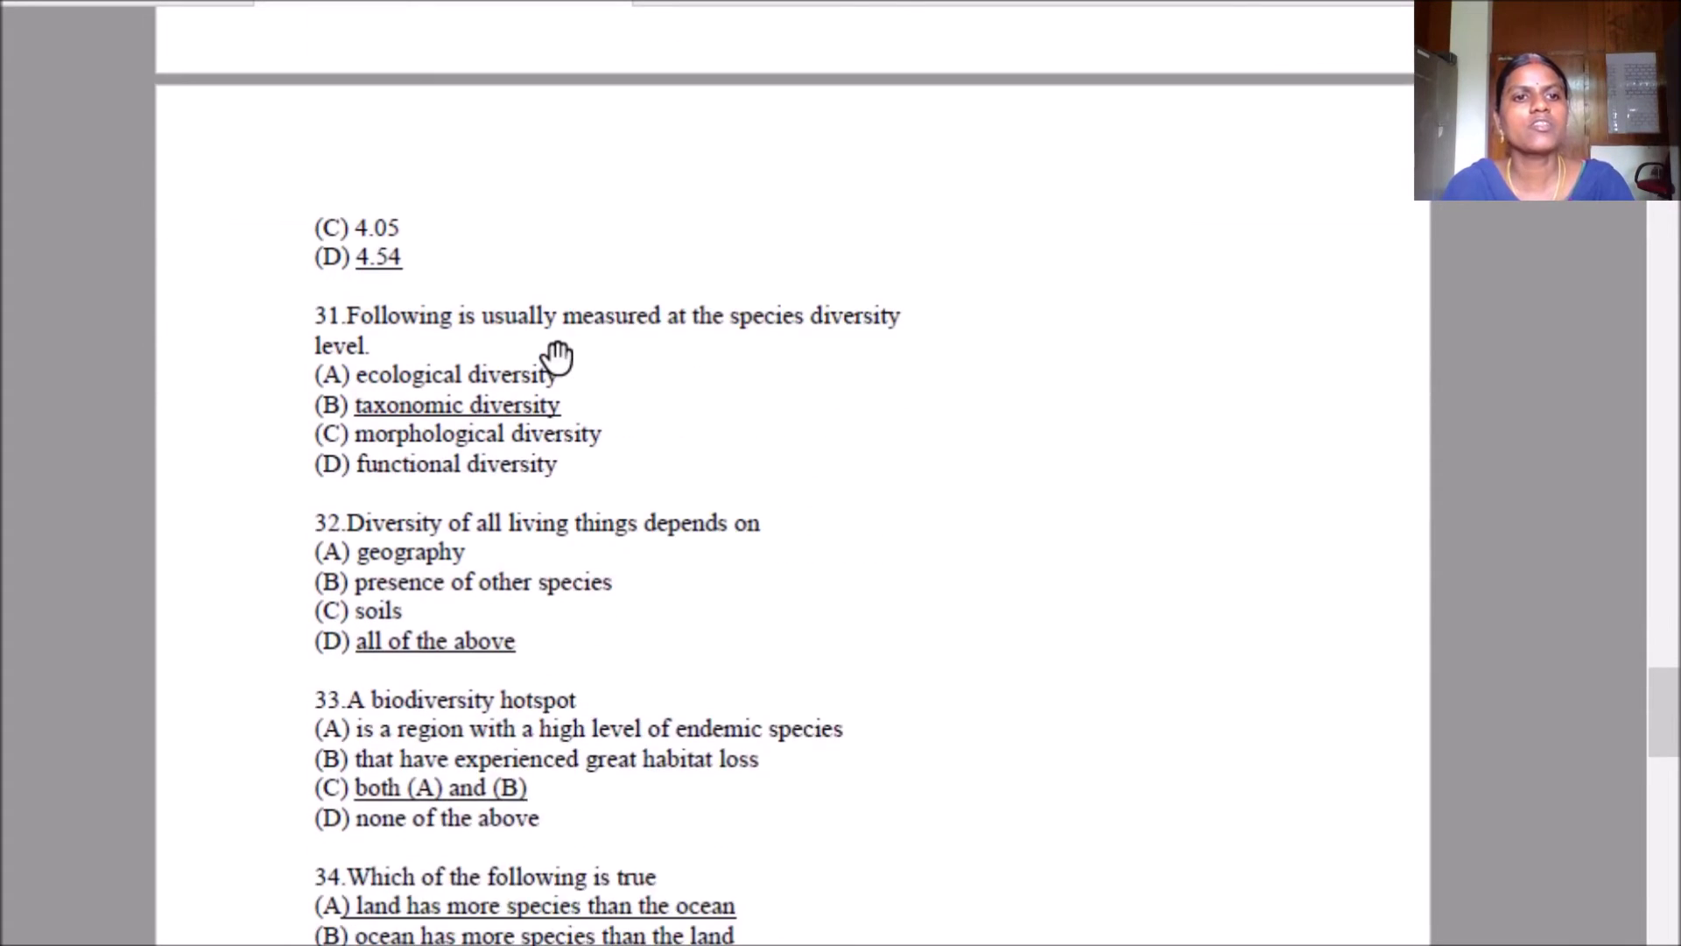
{"action": "scroll", "coordinate": [557, 355], "scroll_direction": "down", "scroll_amount": 2}
{"action": "scroll", "coordinate": [557, 356], "scroll_direction": "down", "scroll_amount": 1}
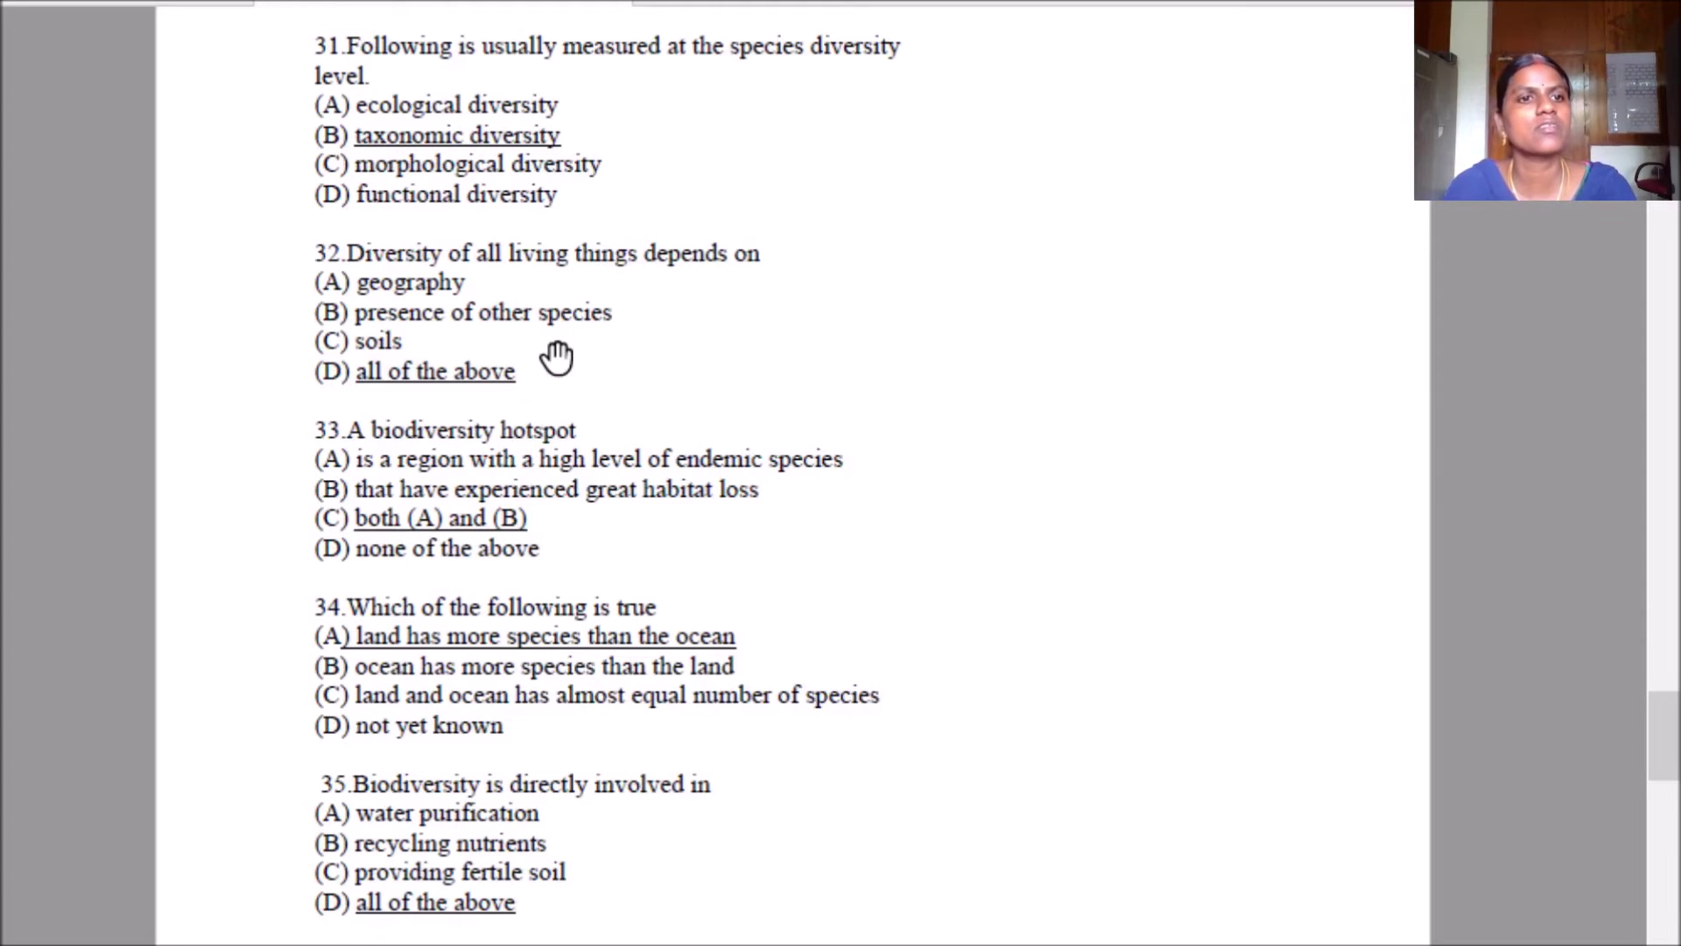
{"action": "scroll", "coordinate": [556, 356], "scroll_direction": "down", "scroll_amount": 3}
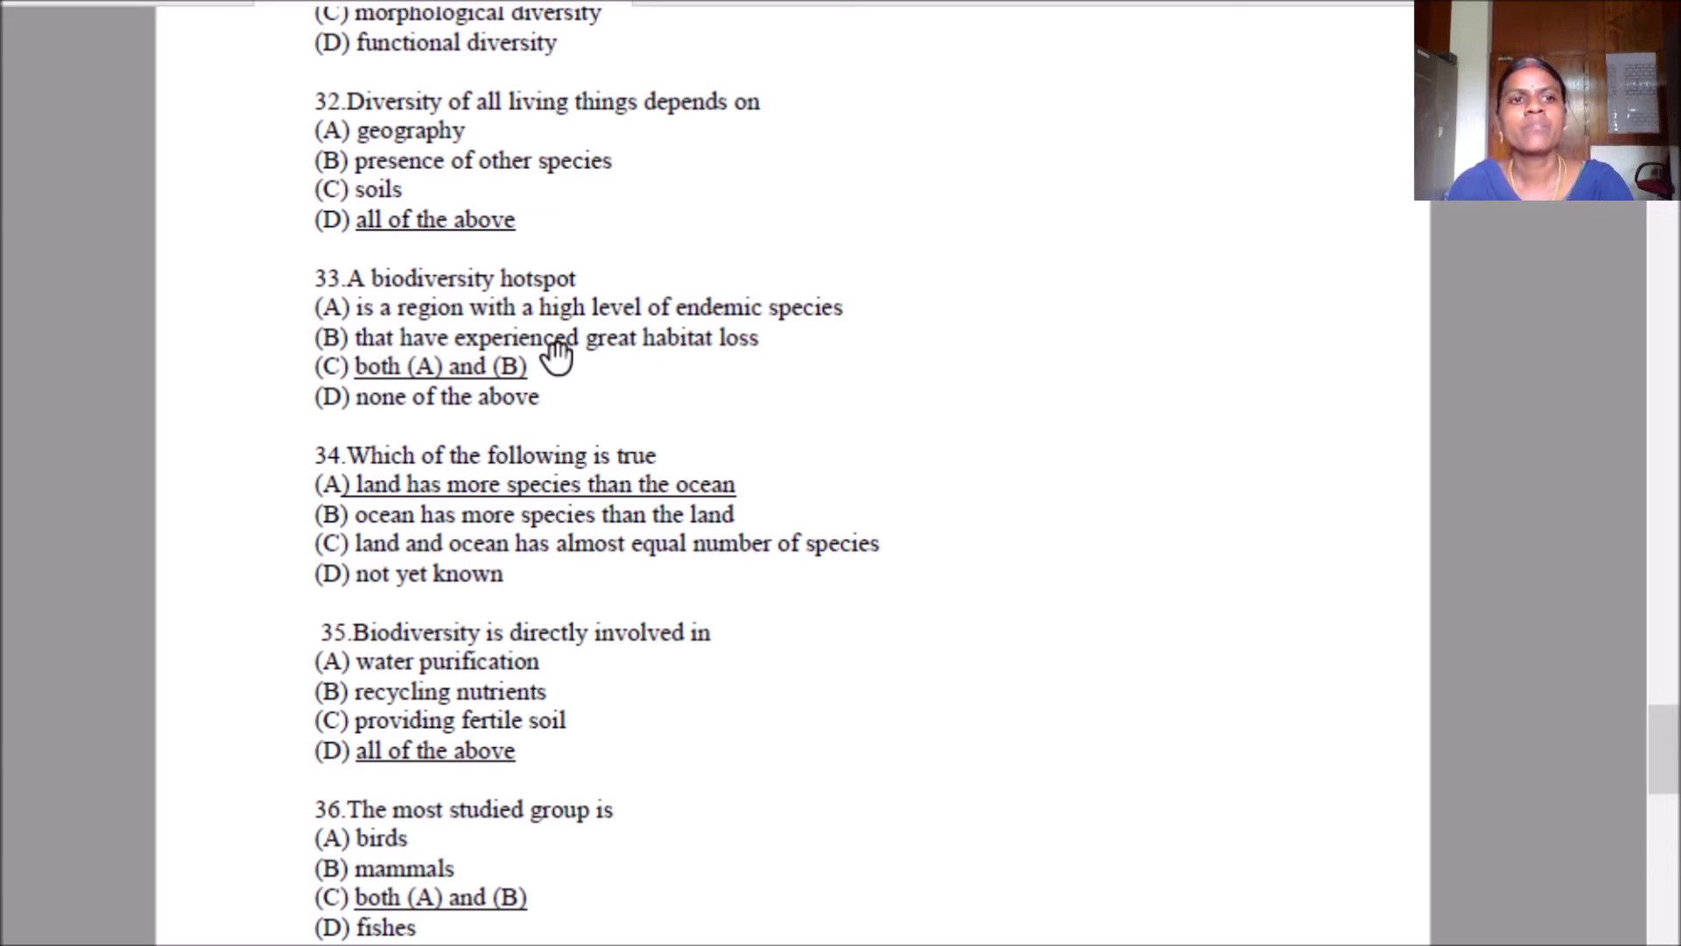
{"action": "scroll", "coordinate": [559, 355], "scroll_direction": "down", "scroll_amount": 1}
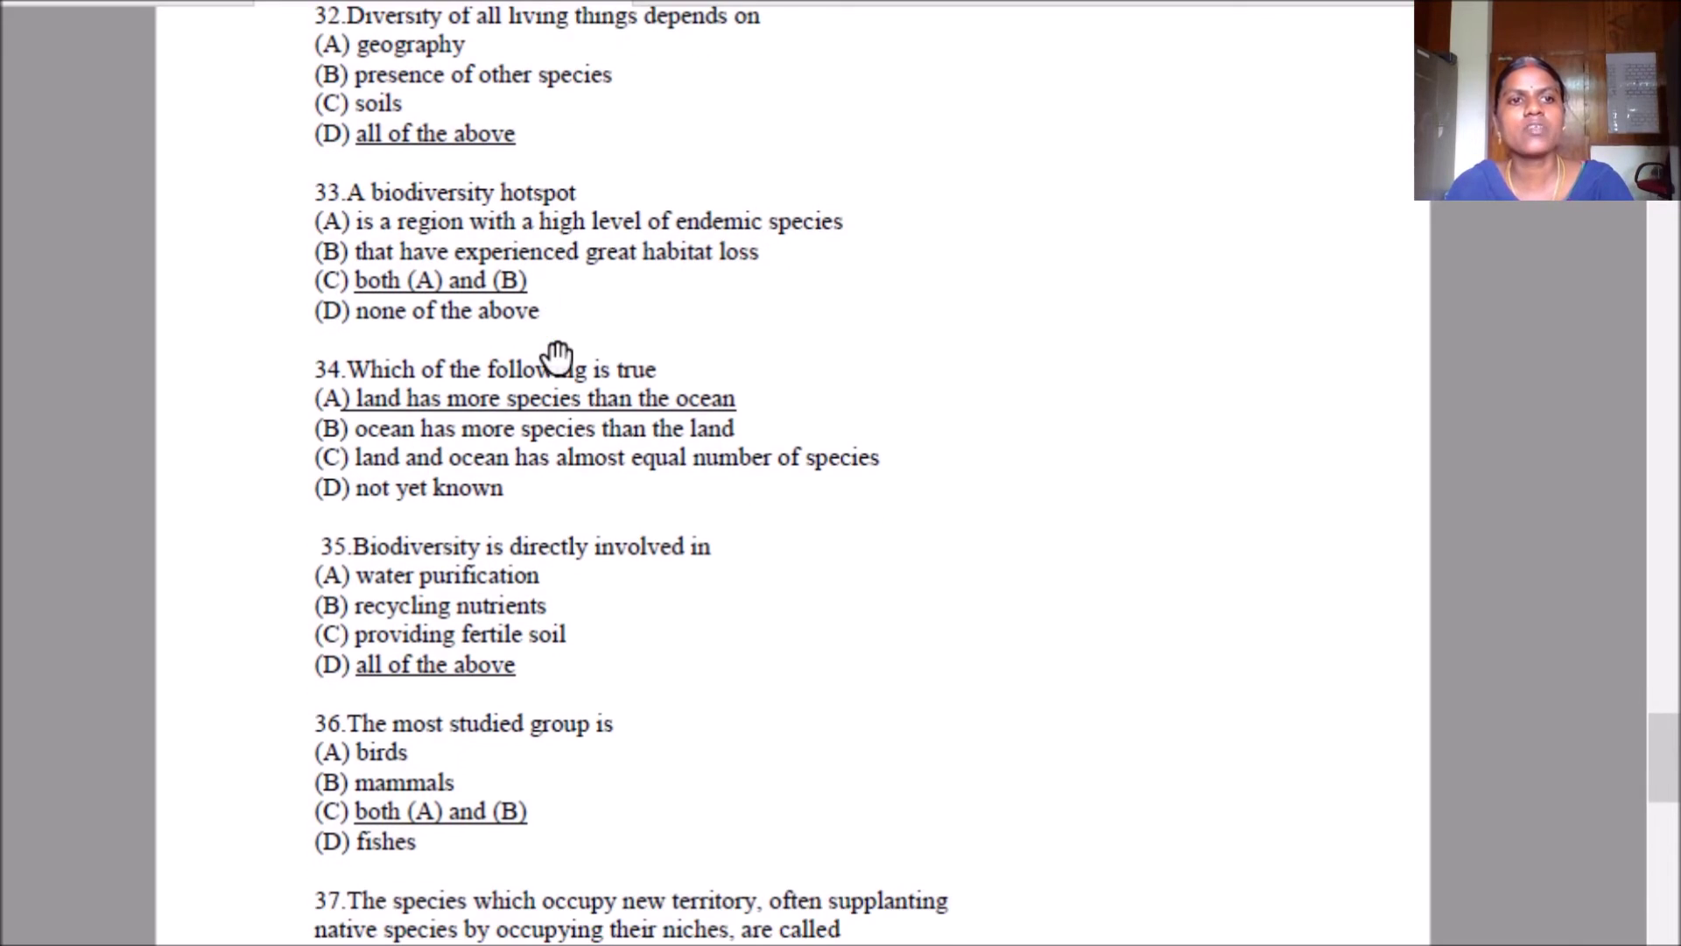
{"action": "scroll", "coordinate": [558, 355], "scroll_direction": "down", "scroll_amount": 1}
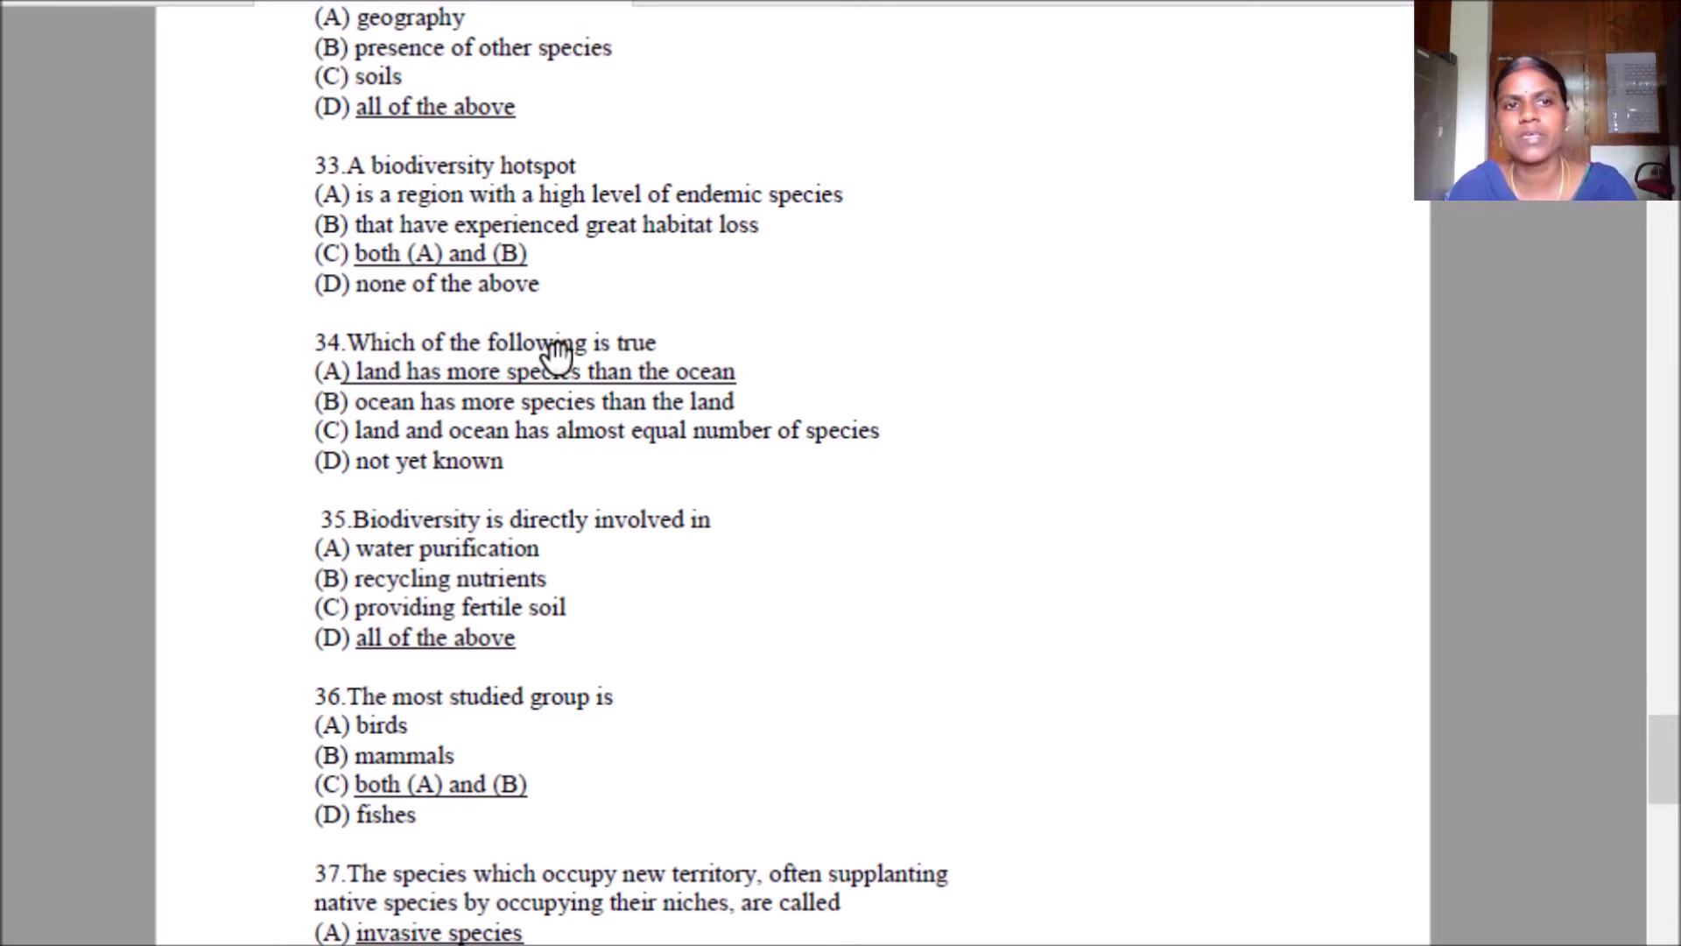
{"action": "scroll", "coordinate": [558, 354], "scroll_direction": "down", "scroll_amount": 1}
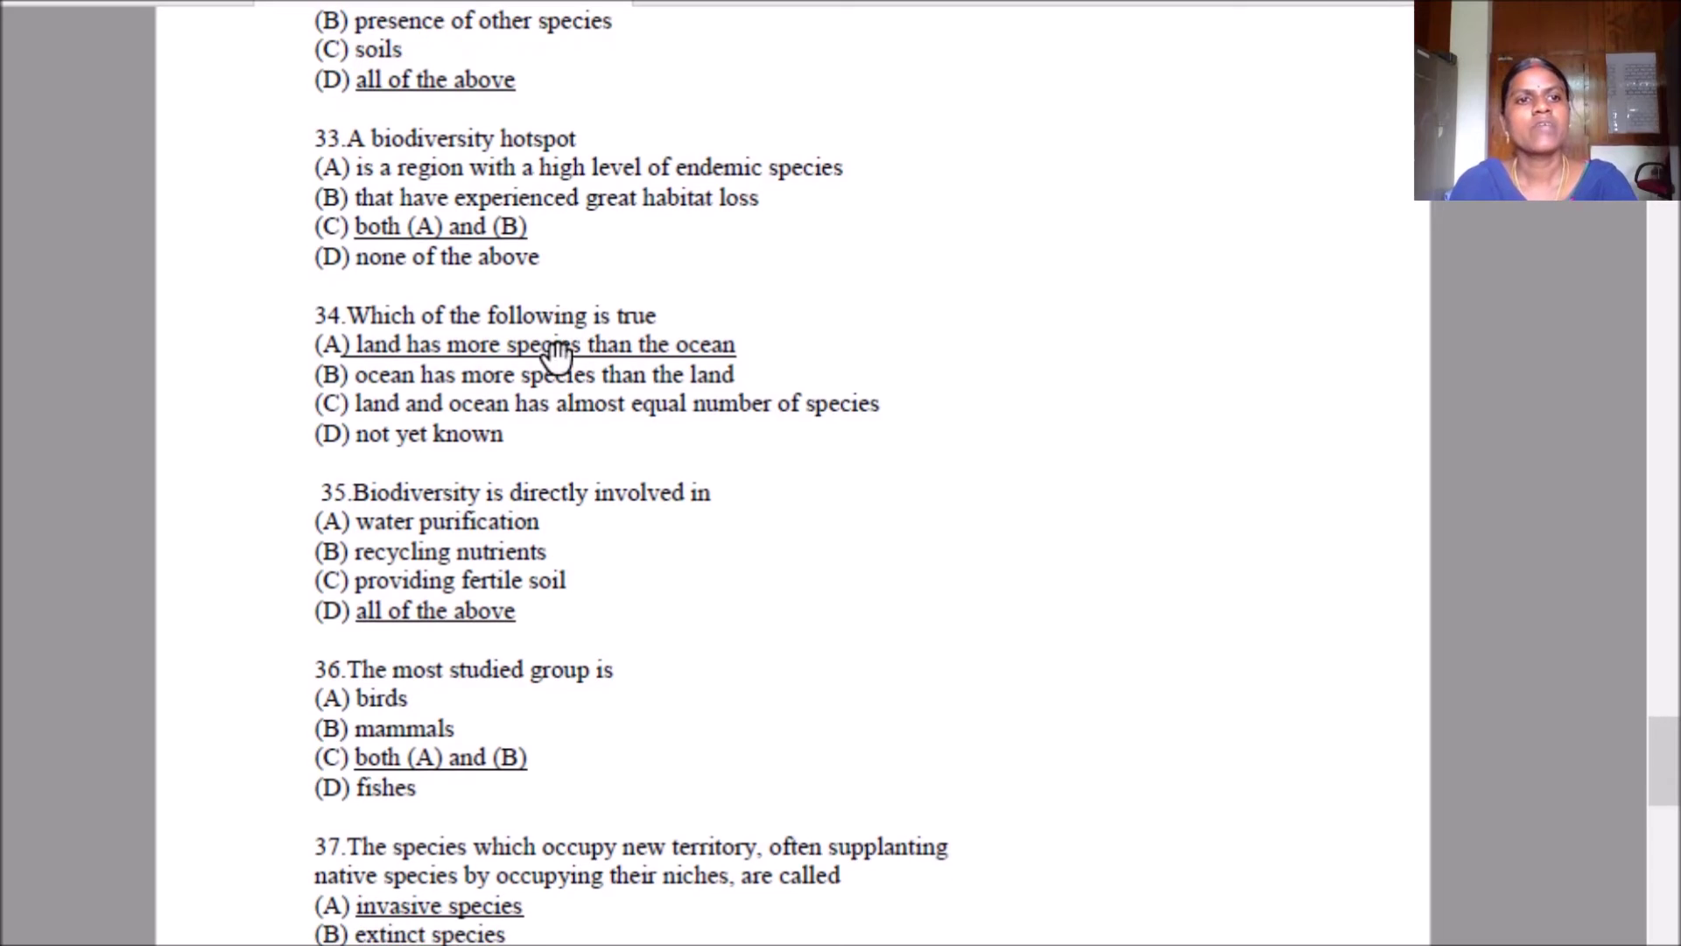
{"action": "scroll", "coordinate": [559, 356], "scroll_direction": "down", "scroll_amount": 2}
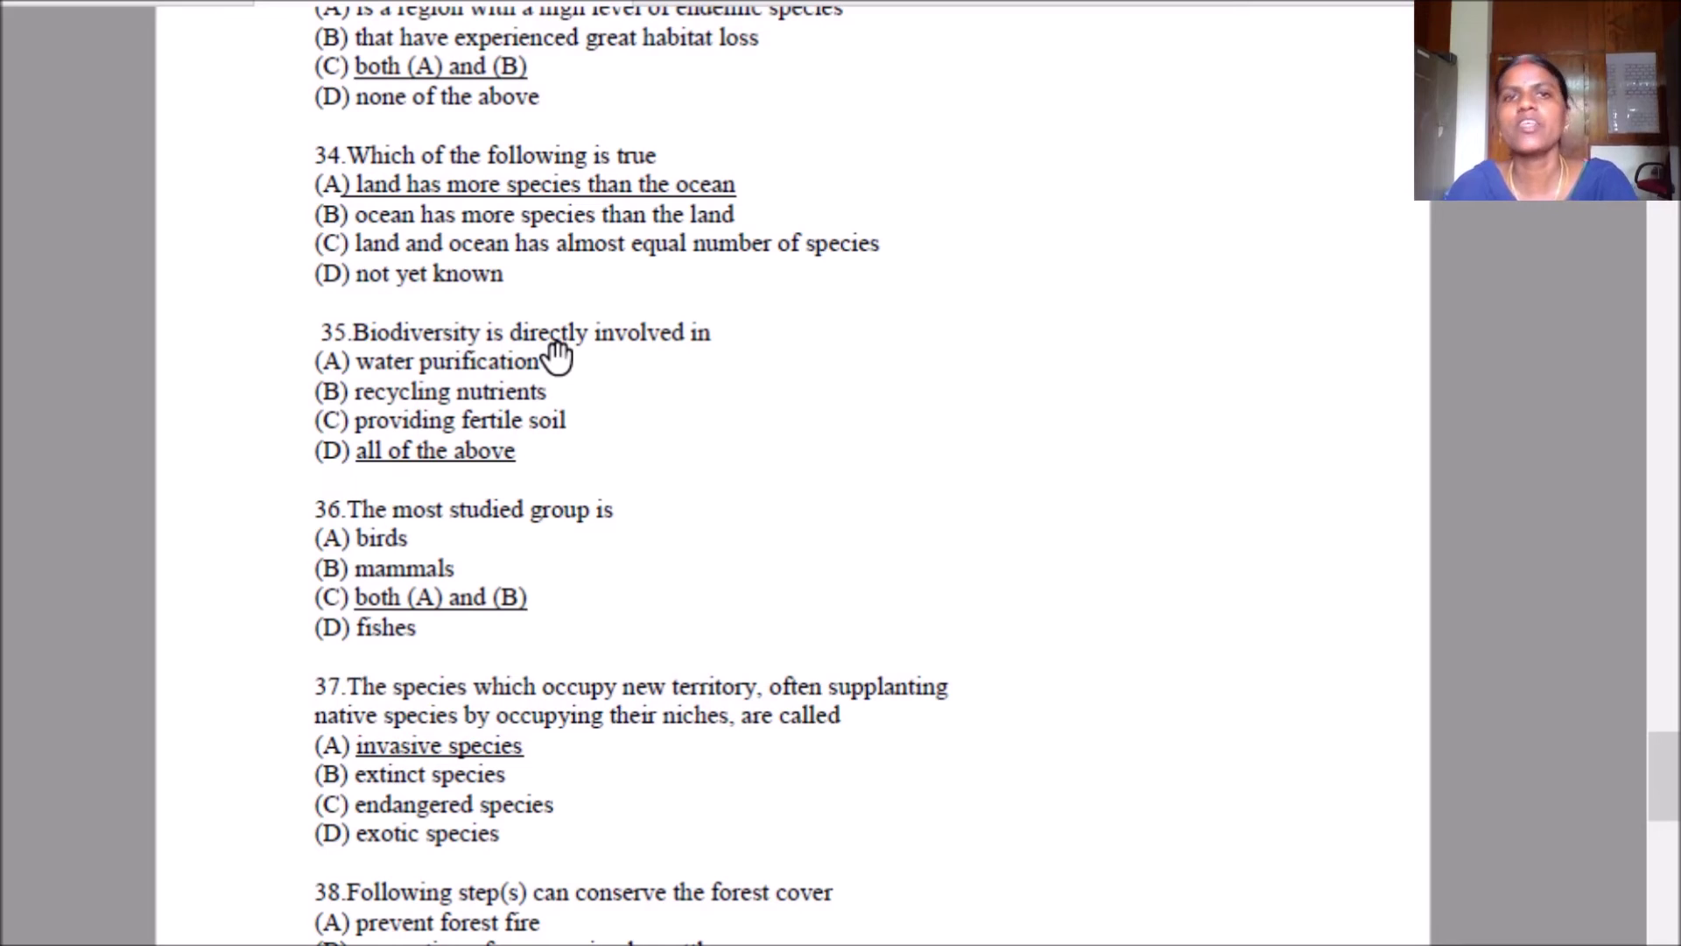
{"action": "scroll", "coordinate": [558, 355], "scroll_direction": "down", "scroll_amount": 1}
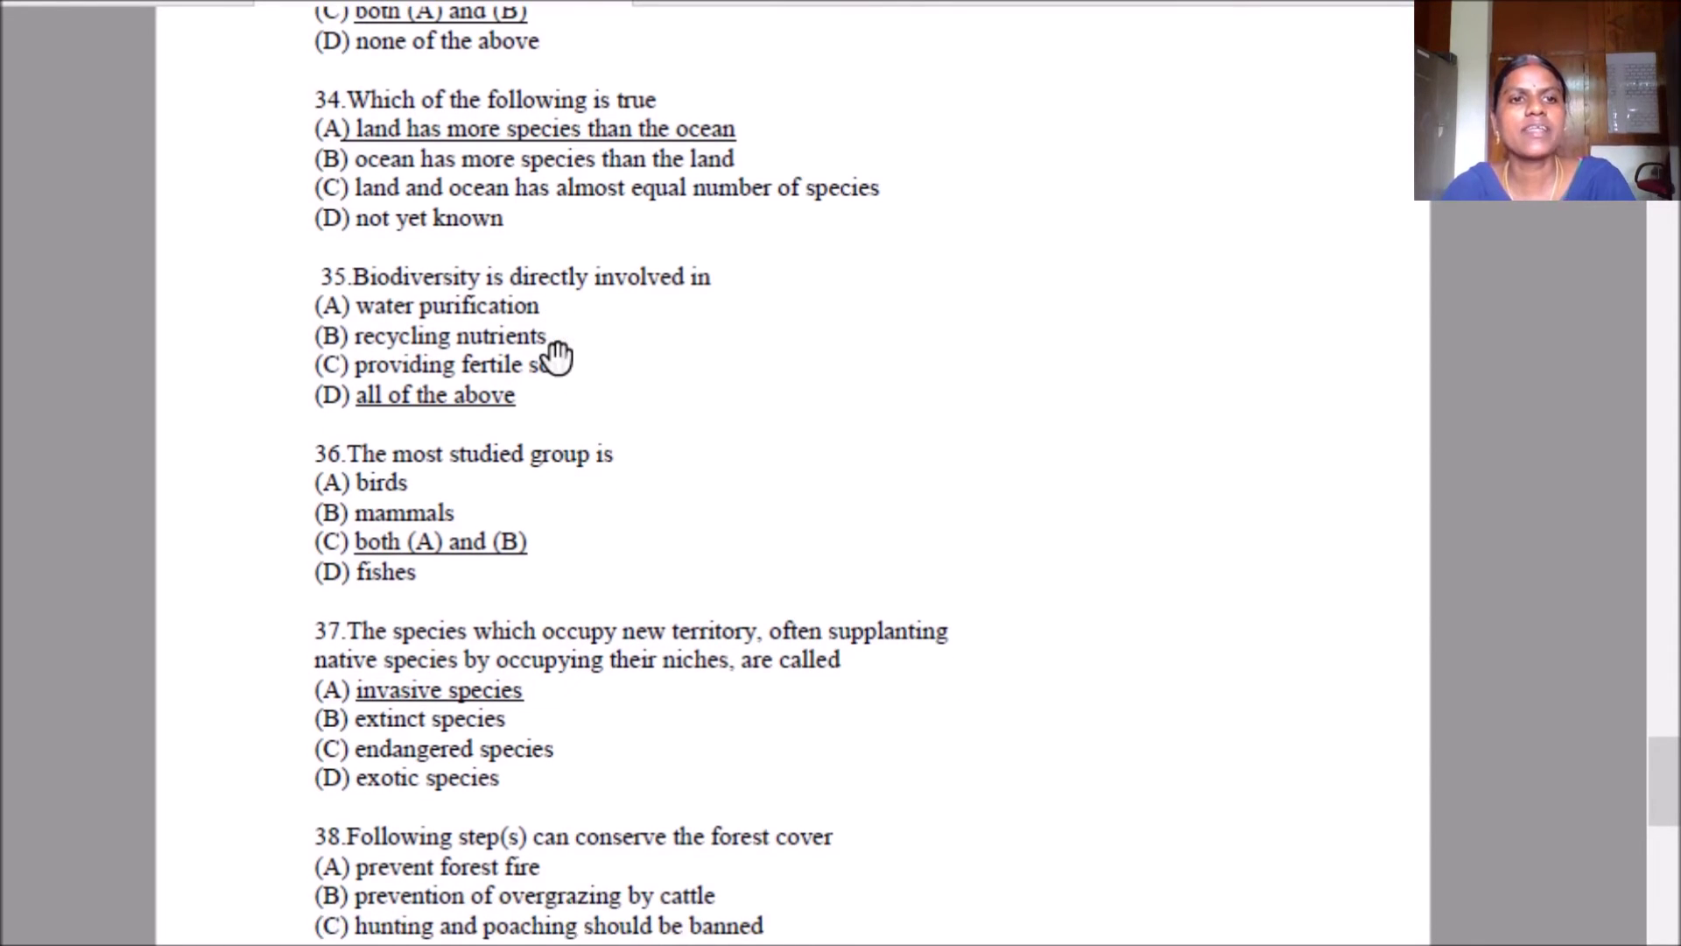
{"action": "scroll", "coordinate": [558, 355], "scroll_direction": "down", "scroll_amount": 1}
{"action": "scroll", "coordinate": [557, 354], "scroll_direction": "down", "scroll_amount": 1}
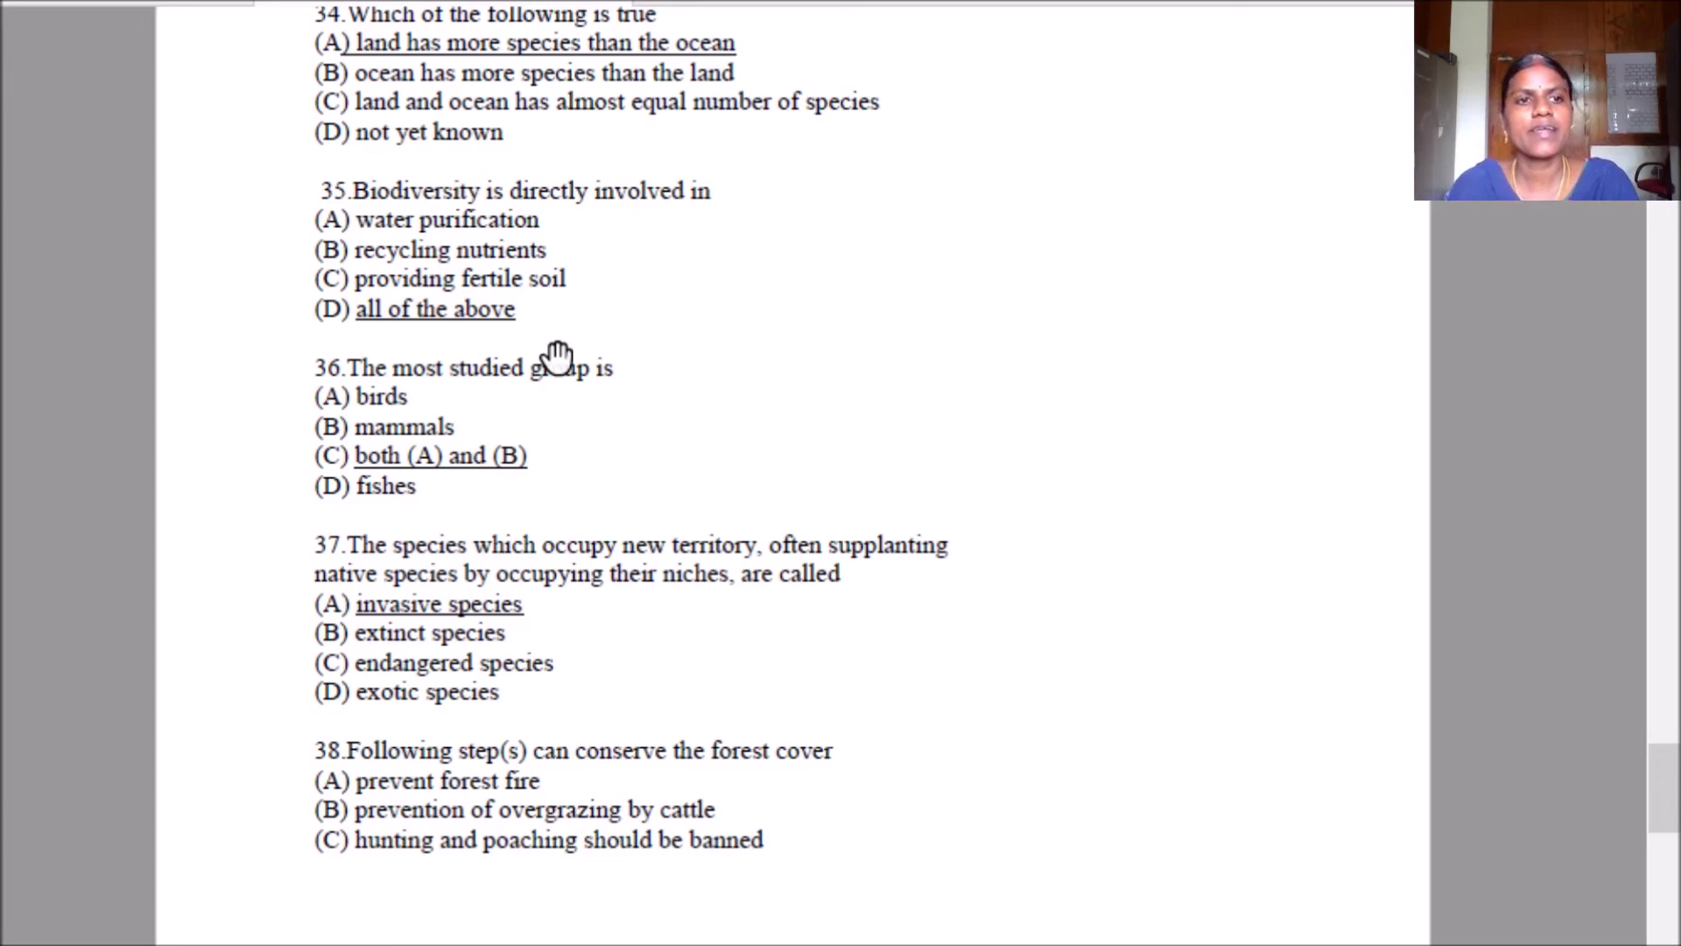
{"action": "scroll", "coordinate": [558, 356], "scroll_direction": "down", "scroll_amount": 1}
{"action": "scroll", "coordinate": [559, 357], "scroll_direction": "down", "scroll_amount": 1}
{"action": "scroll", "coordinate": [559, 356], "scroll_direction": "down", "scroll_amount": 2}
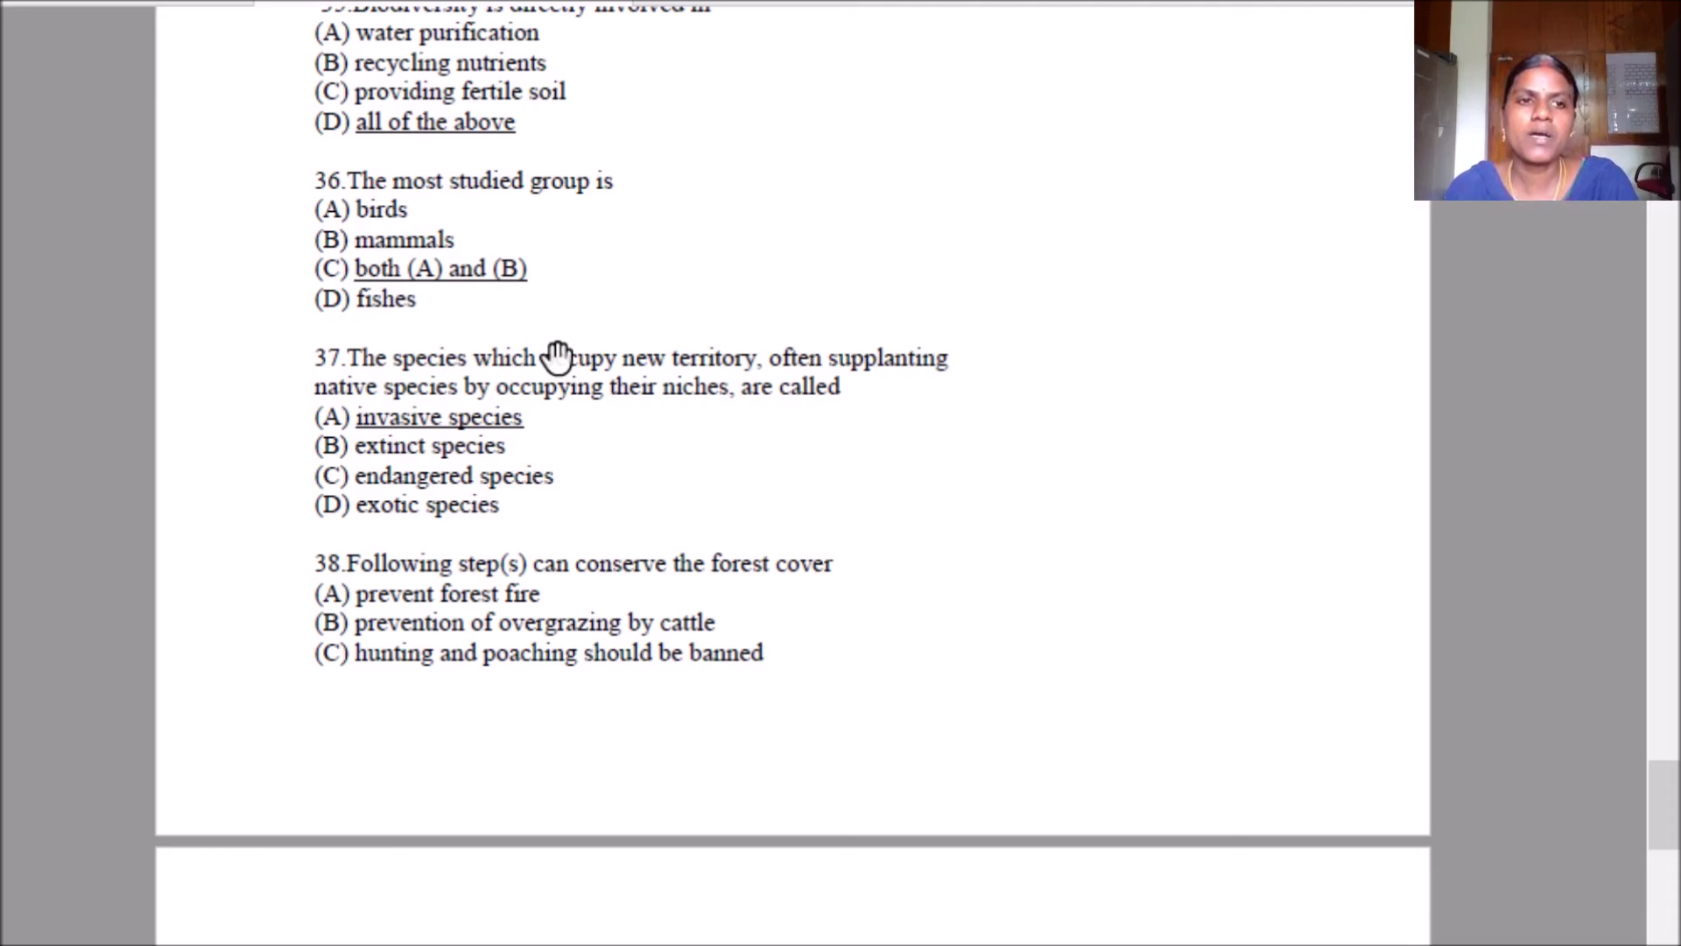
{"action": "scroll", "coordinate": [559, 356], "scroll_direction": "down", "scroll_amount": 1}
{"action": "scroll", "coordinate": [559, 356], "scroll_direction": "down", "scroll_amount": 2}
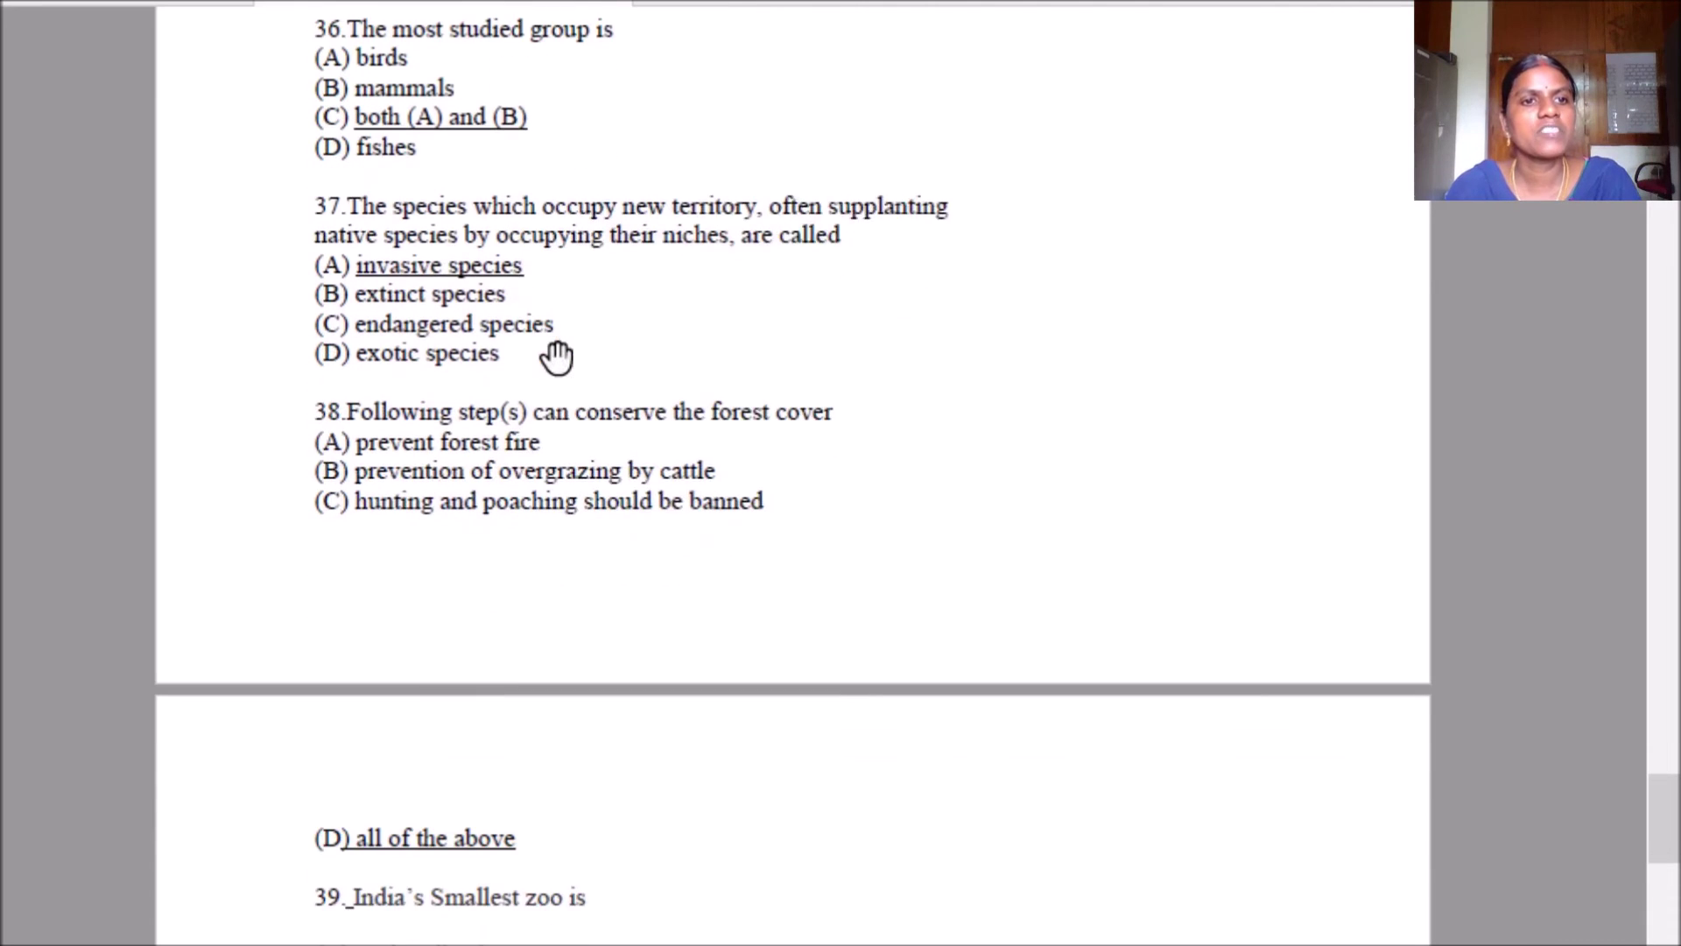
{"action": "scroll", "coordinate": [559, 357], "scroll_direction": "down", "scroll_amount": 1}
{"action": "scroll", "coordinate": [557, 356], "scroll_direction": "down", "scroll_amount": 1}
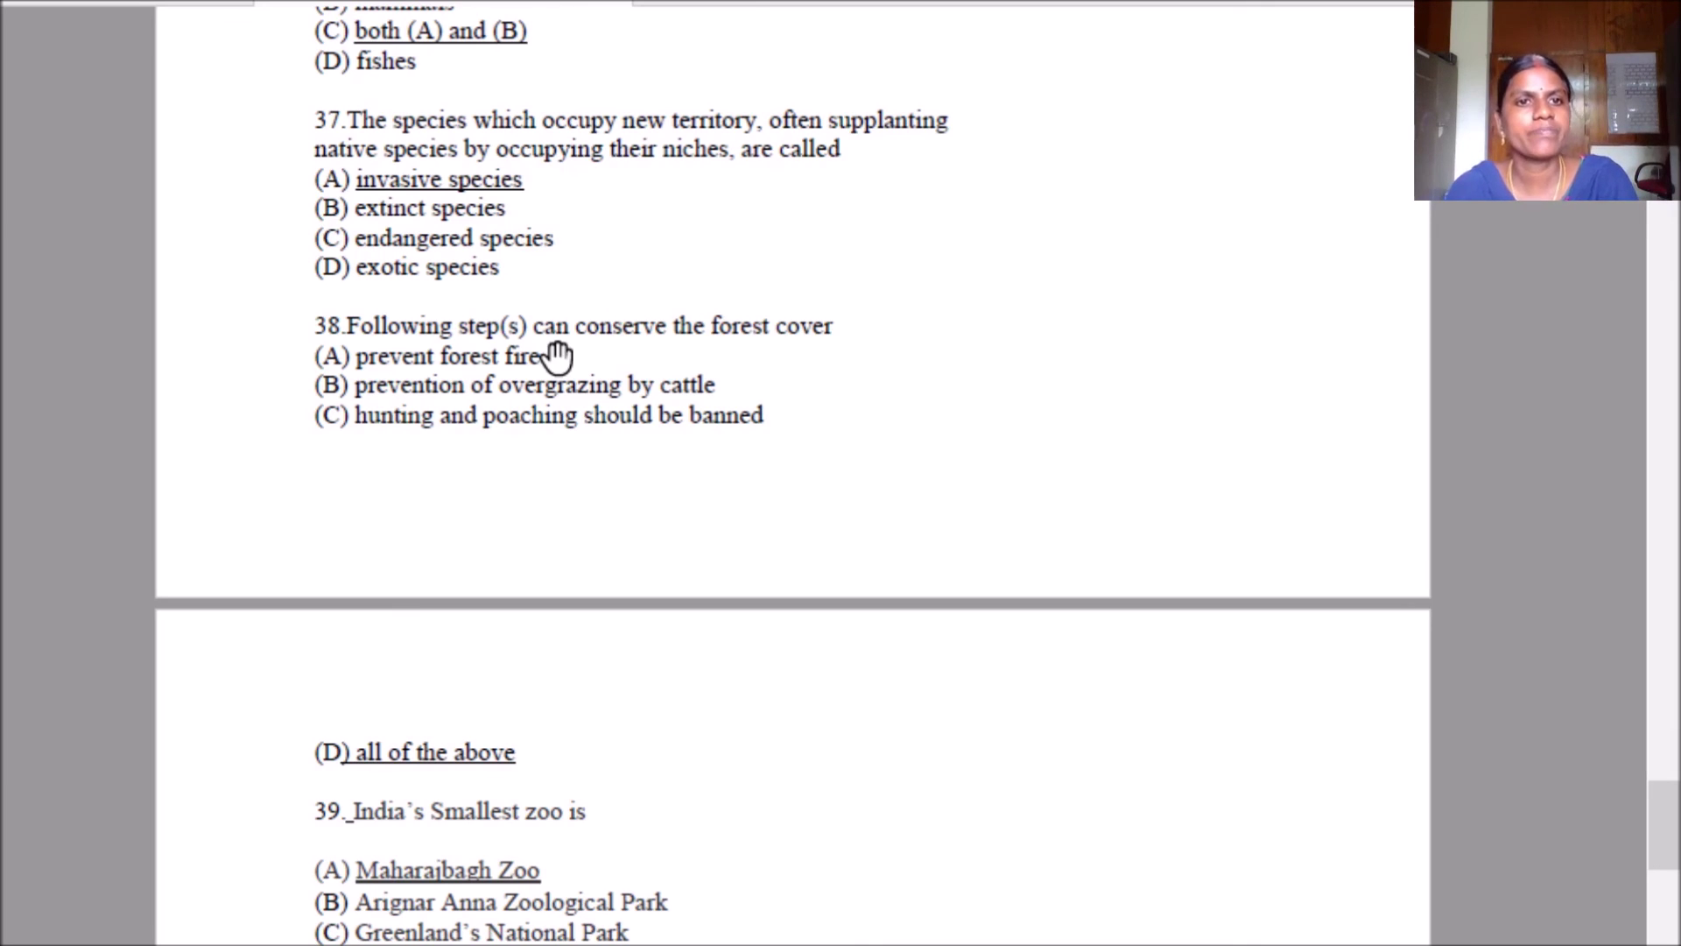
{"action": "scroll", "coordinate": [558, 354], "scroll_direction": "down", "scroll_amount": 1}
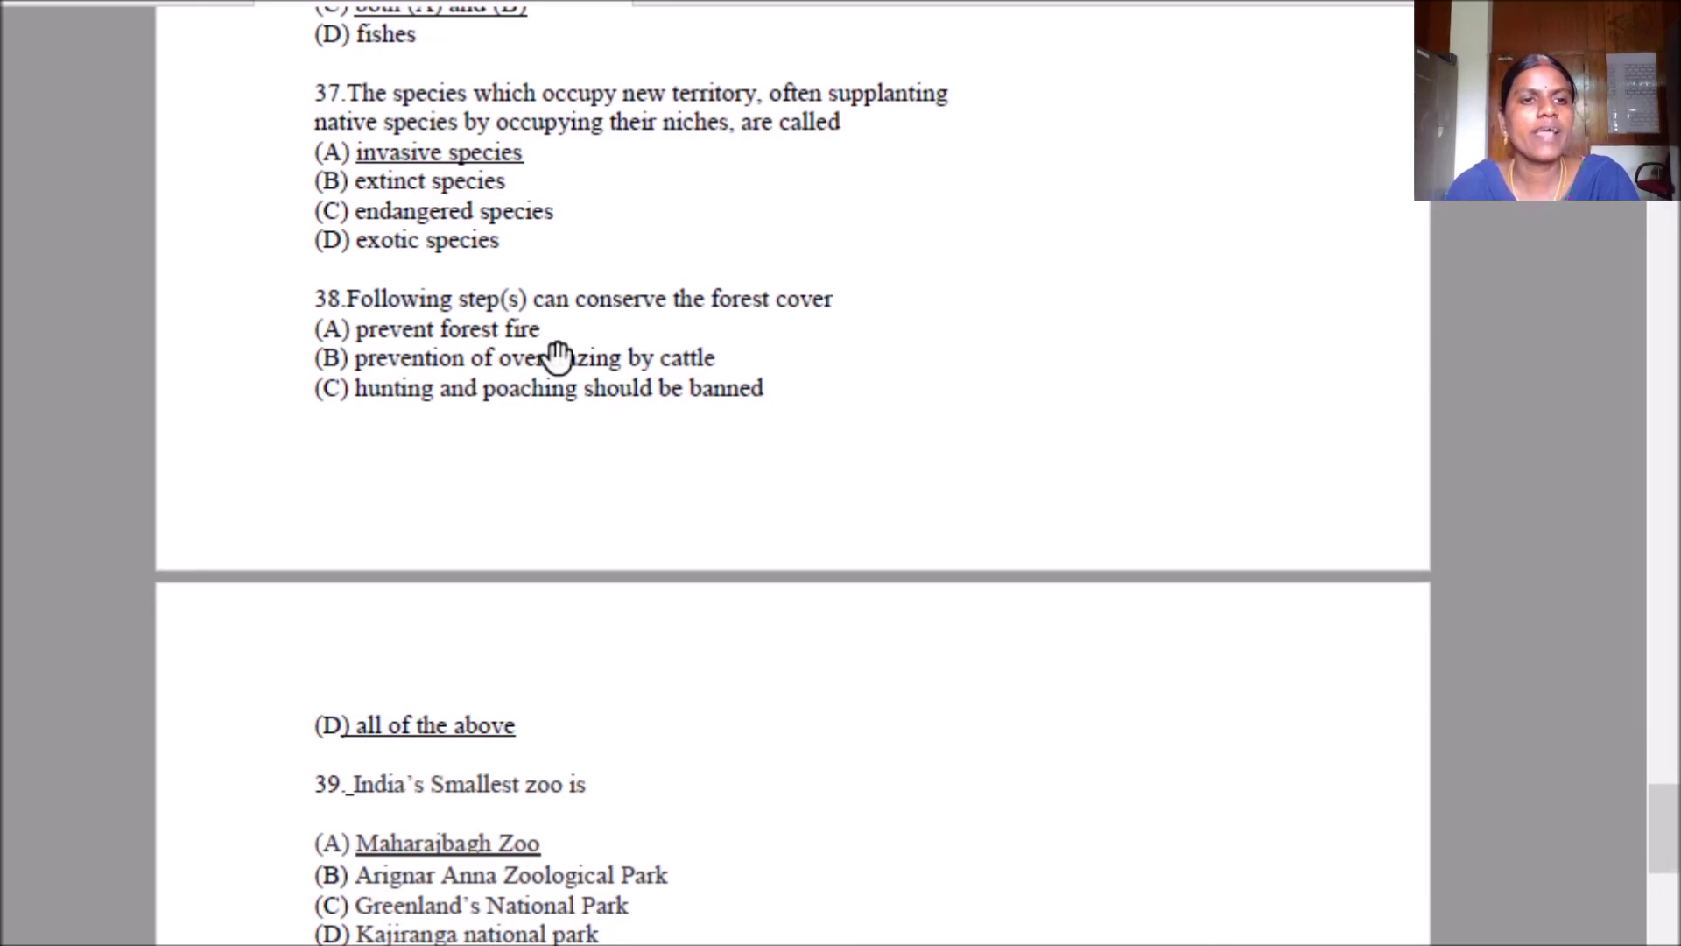
{"action": "scroll", "coordinate": [558, 355], "scroll_direction": "down", "scroll_amount": 1}
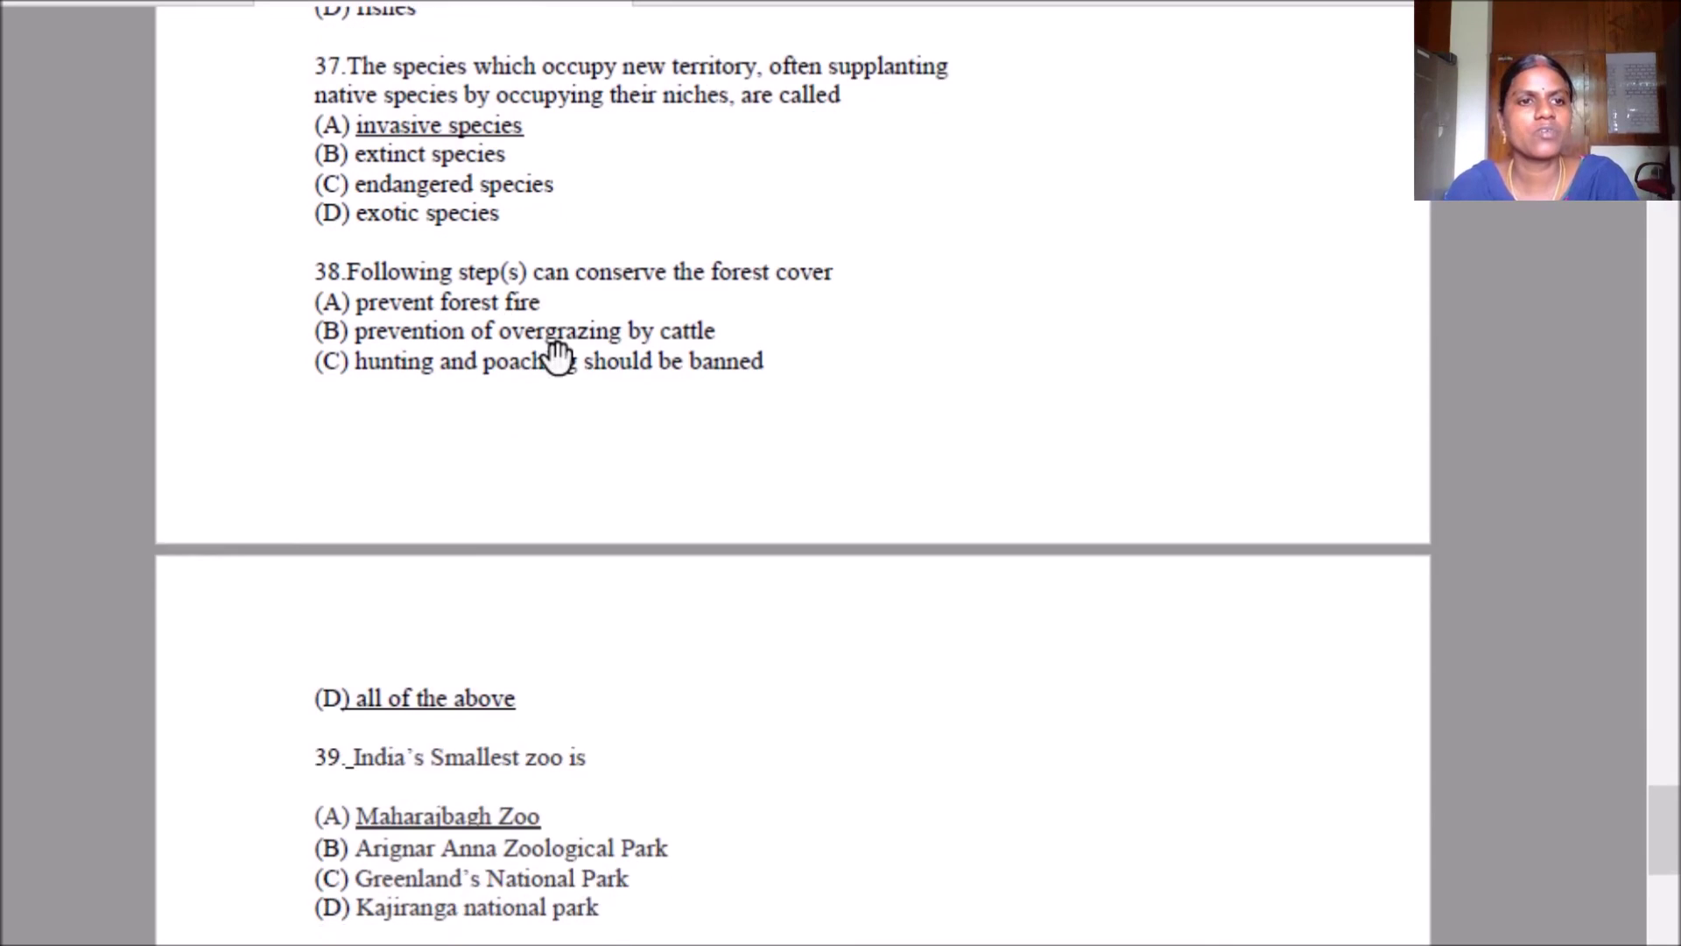
{"action": "scroll", "coordinate": [558, 355], "scroll_direction": "down", "scroll_amount": 2}
{"action": "scroll", "coordinate": [558, 355], "scroll_direction": "down", "scroll_amount": 1}
{"action": "scroll", "coordinate": [558, 355], "scroll_direction": "down", "scroll_amount": 2}
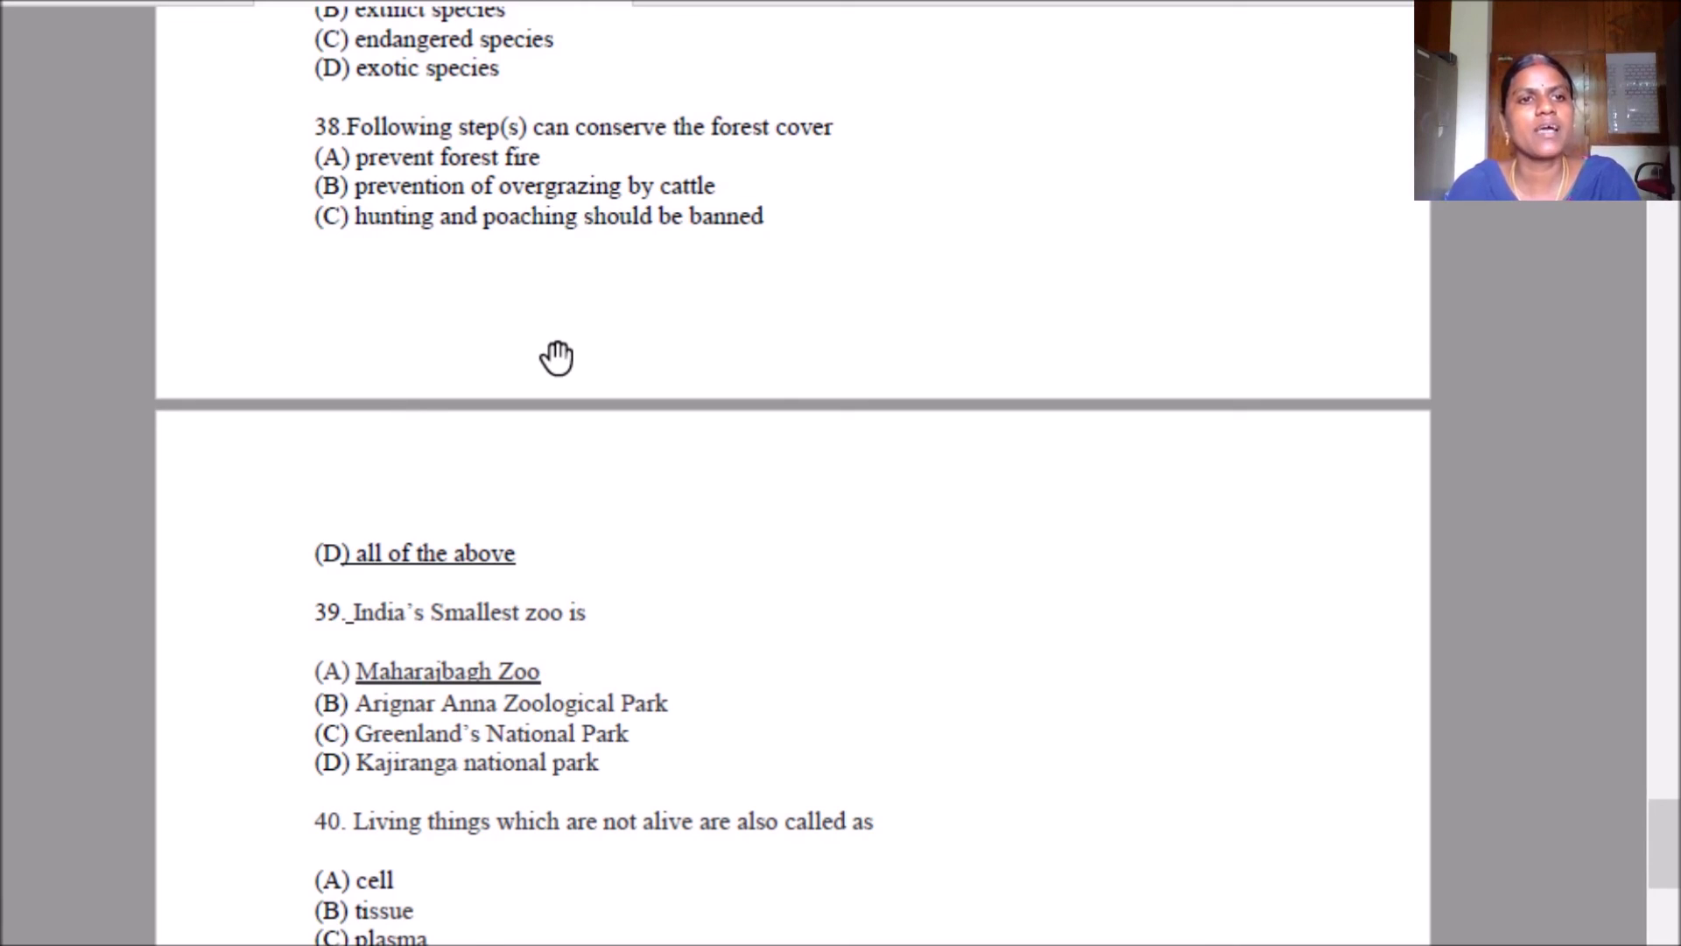
{"action": "scroll", "coordinate": [557, 356], "scroll_direction": "down", "scroll_amount": 1}
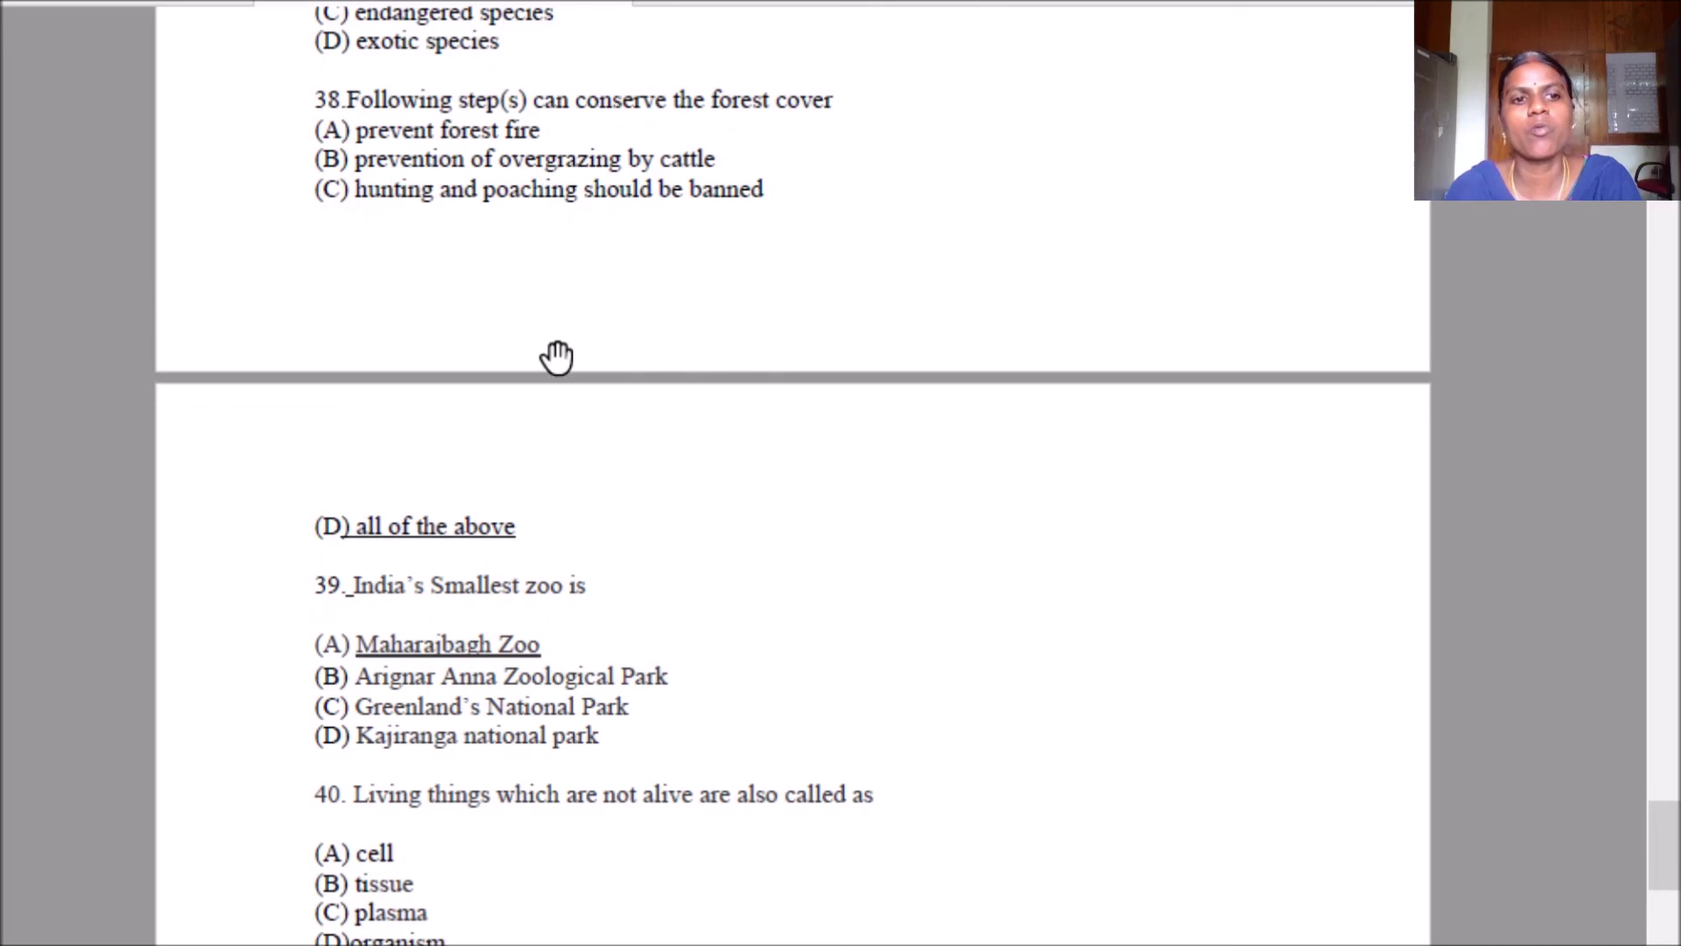
{"action": "scroll", "coordinate": [556, 356], "scroll_direction": "down", "scroll_amount": 2}
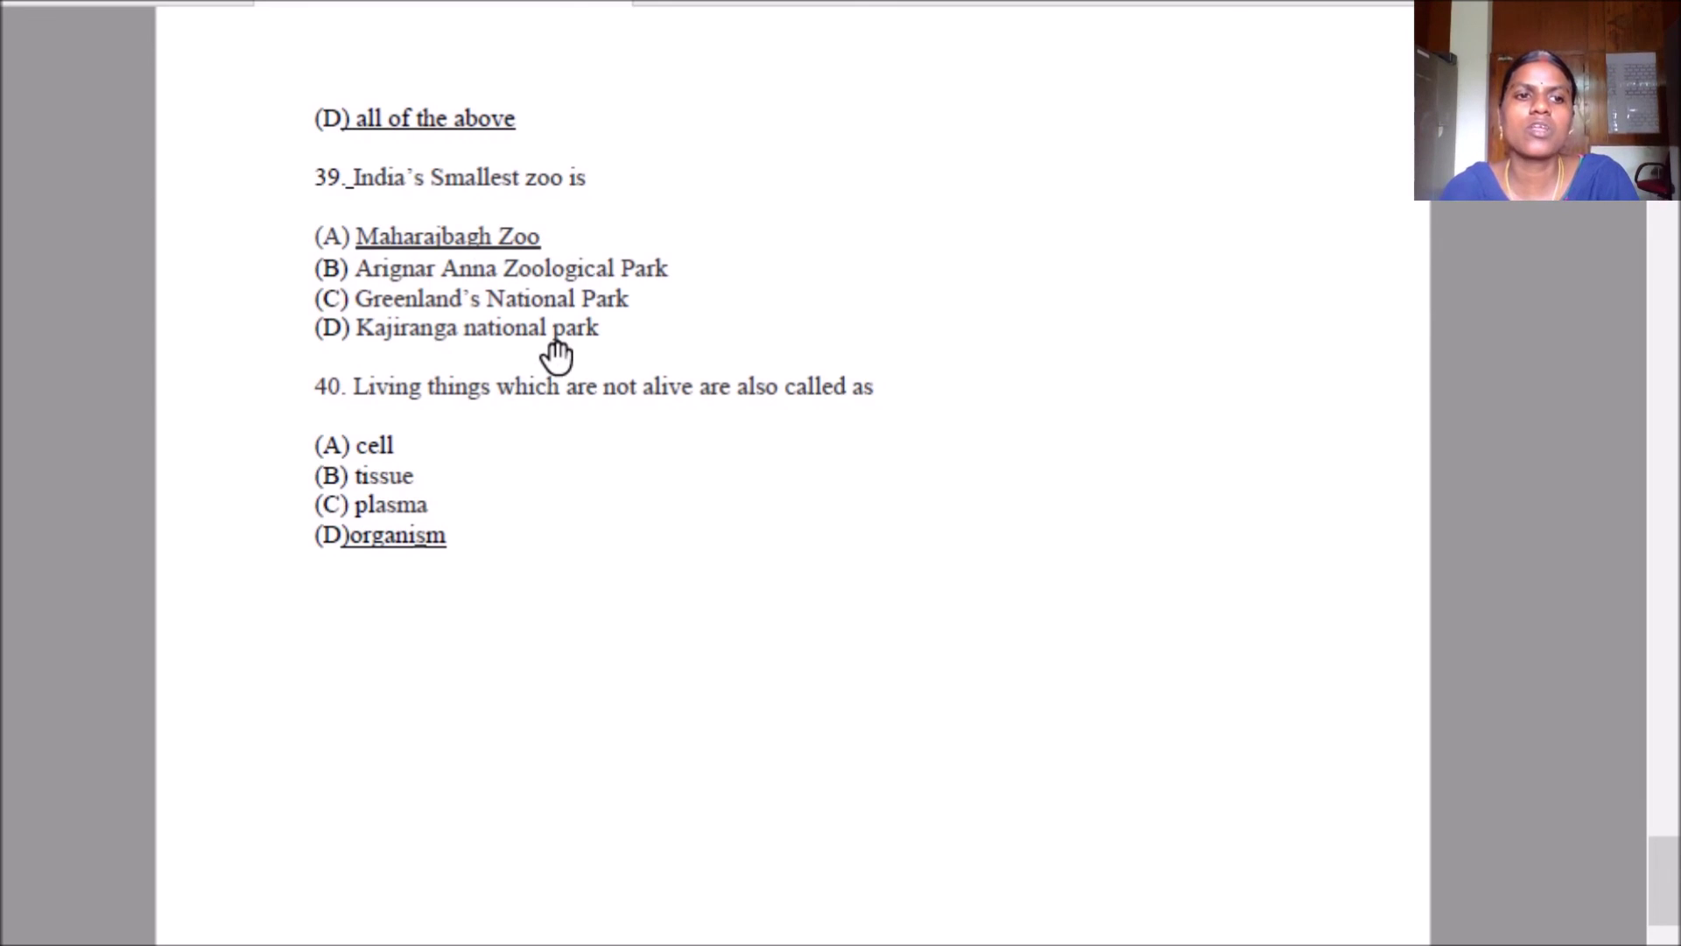
{"action": "scroll", "coordinate": [557, 355], "scroll_direction": "down", "scroll_amount": 1}
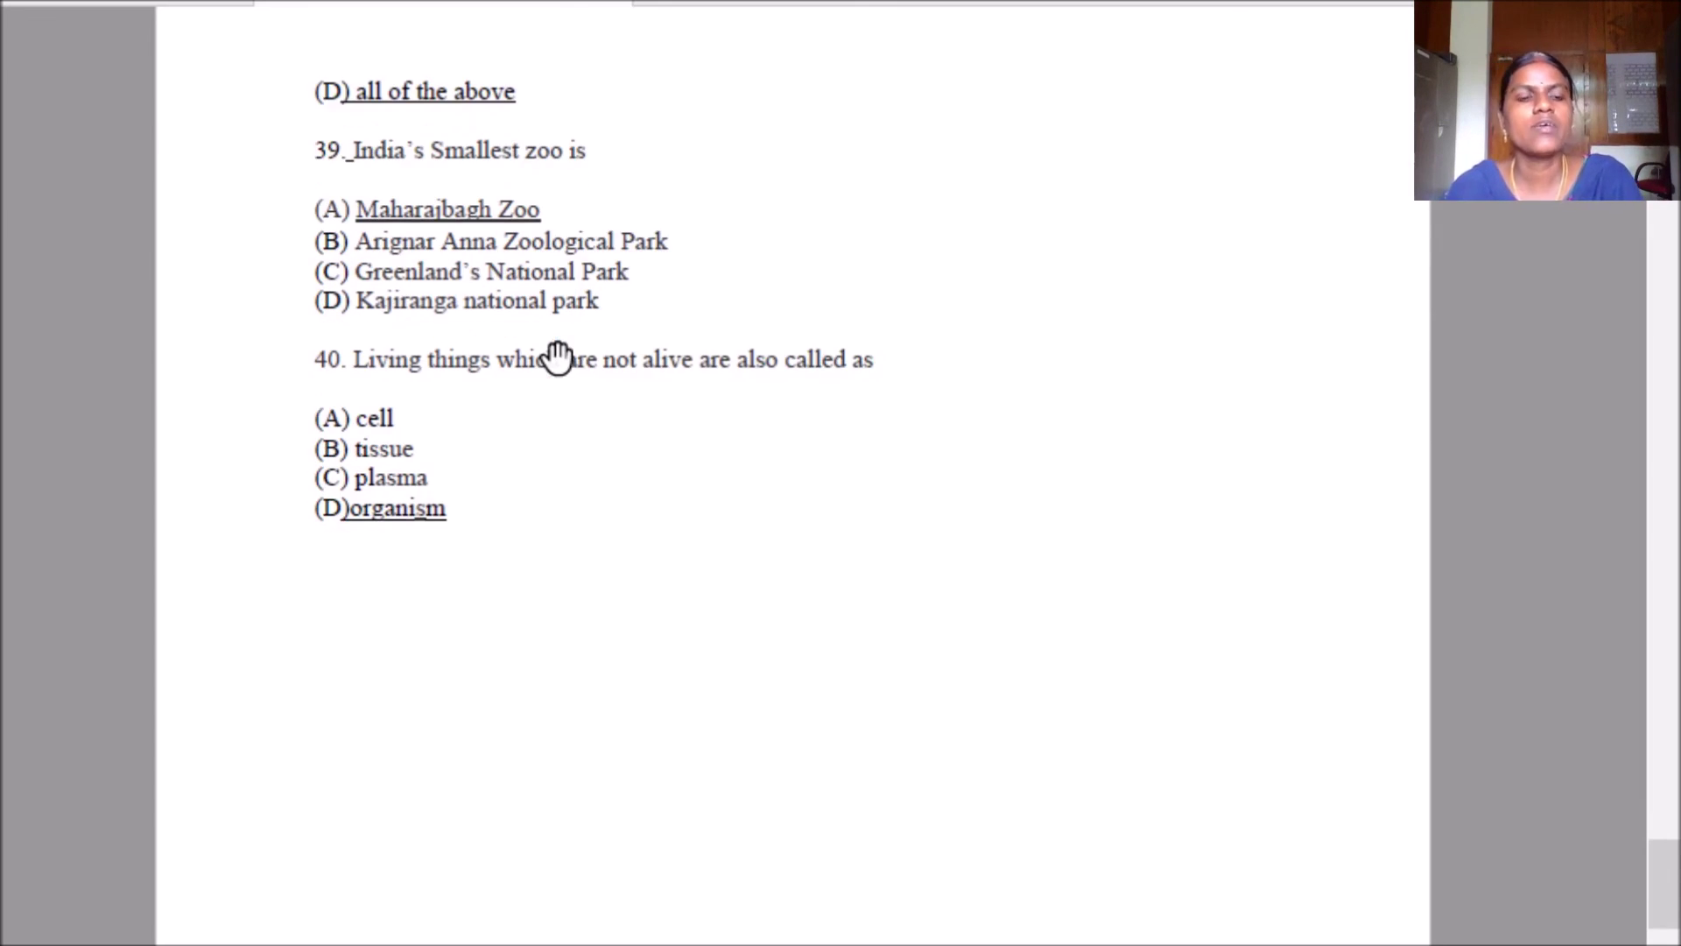
{"action": "scroll", "coordinate": [557, 355], "scroll_direction": "down", "scroll_amount": 1}
{"action": "scroll", "coordinate": [556, 355], "scroll_direction": "down", "scroll_amount": 3}
{"action": "scroll", "coordinate": [556, 355], "scroll_direction": "down", "scroll_amount": 3}
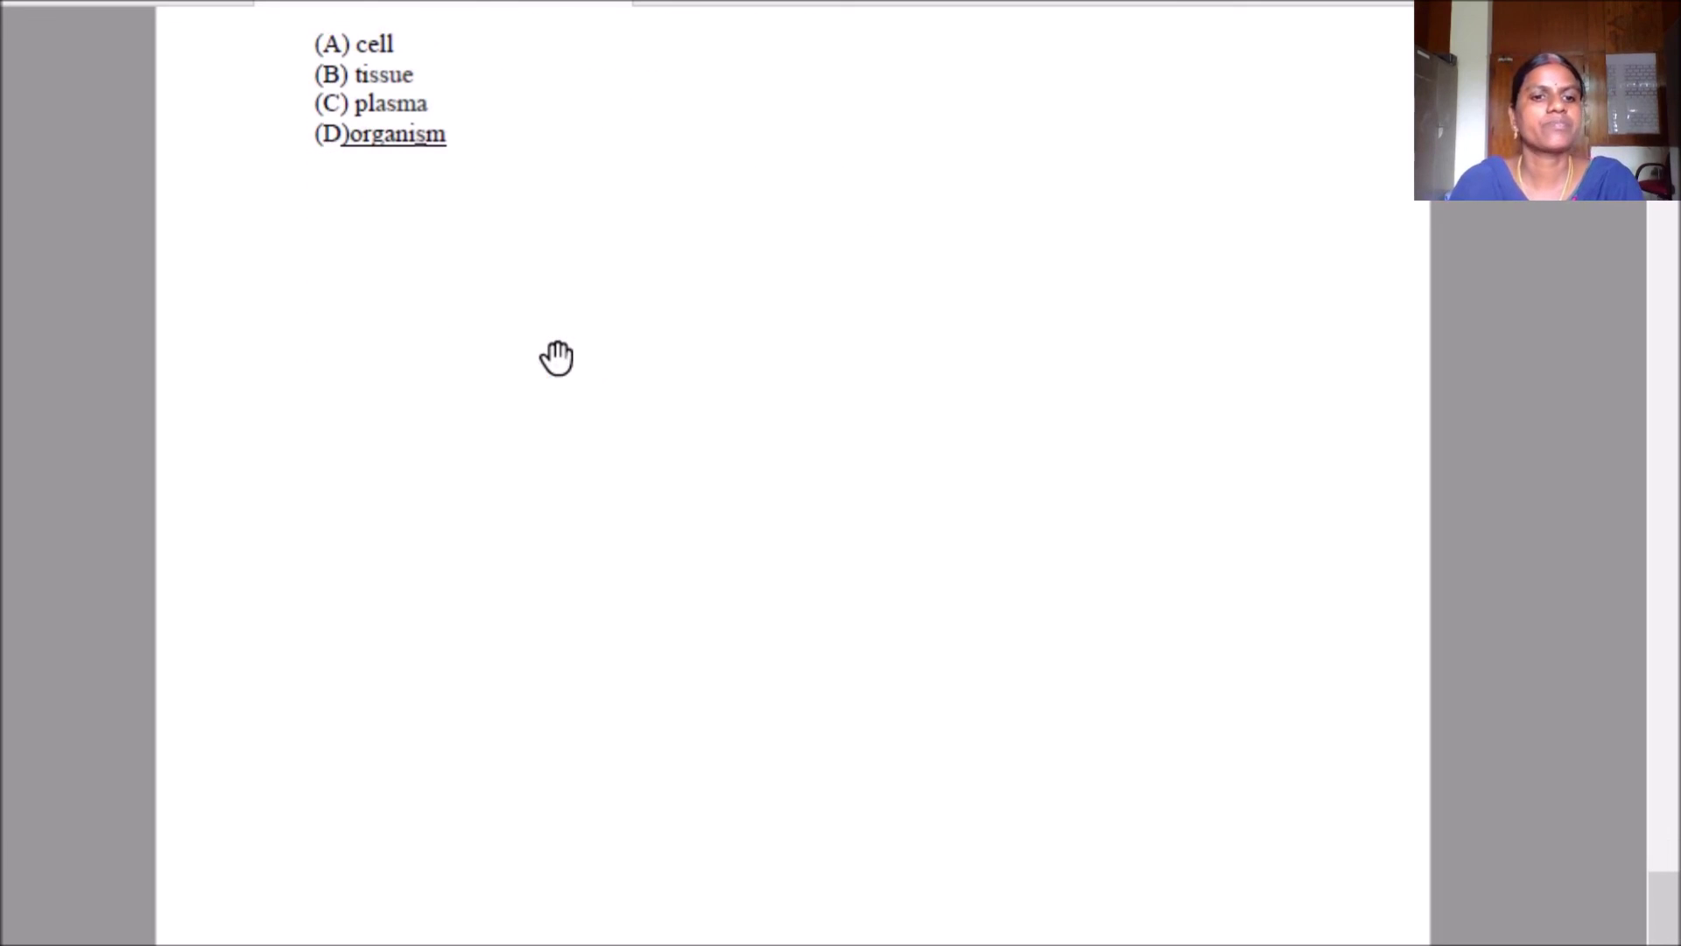